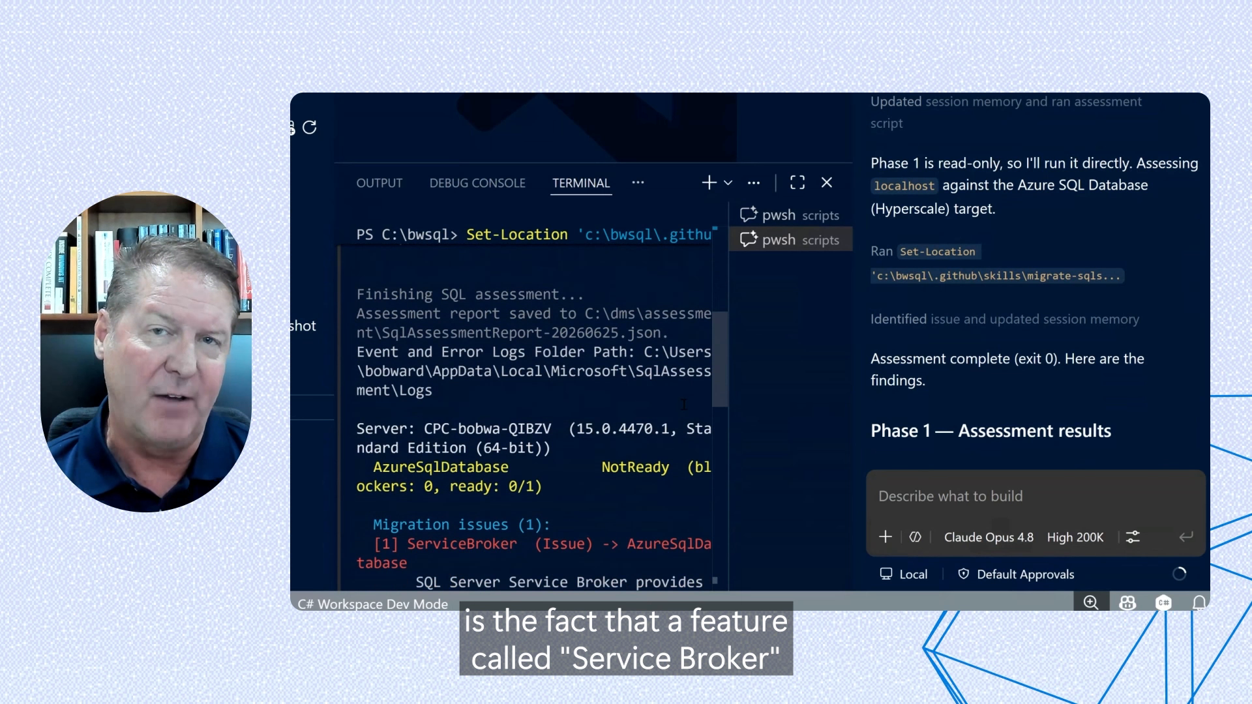
Step: Read through the Azure SQL Database assessment output in the terminal, including the Service Broker issue, suggested fix and verification for ZavaLendingDB
{"action": "scroll", "coordinate": [661, 415], "scroll_direction": "down", "scroll_amount": 4}
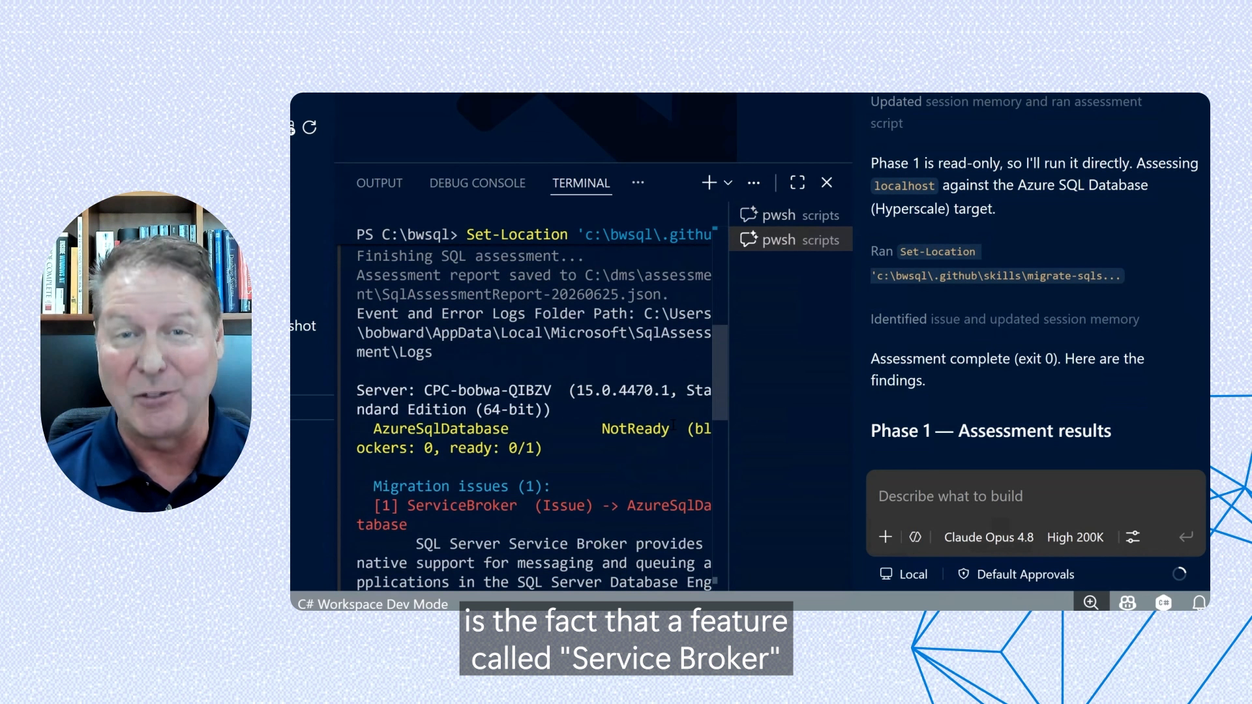
{"action": "scroll", "coordinate": [654, 435], "scroll_direction": "down", "scroll_amount": 10}
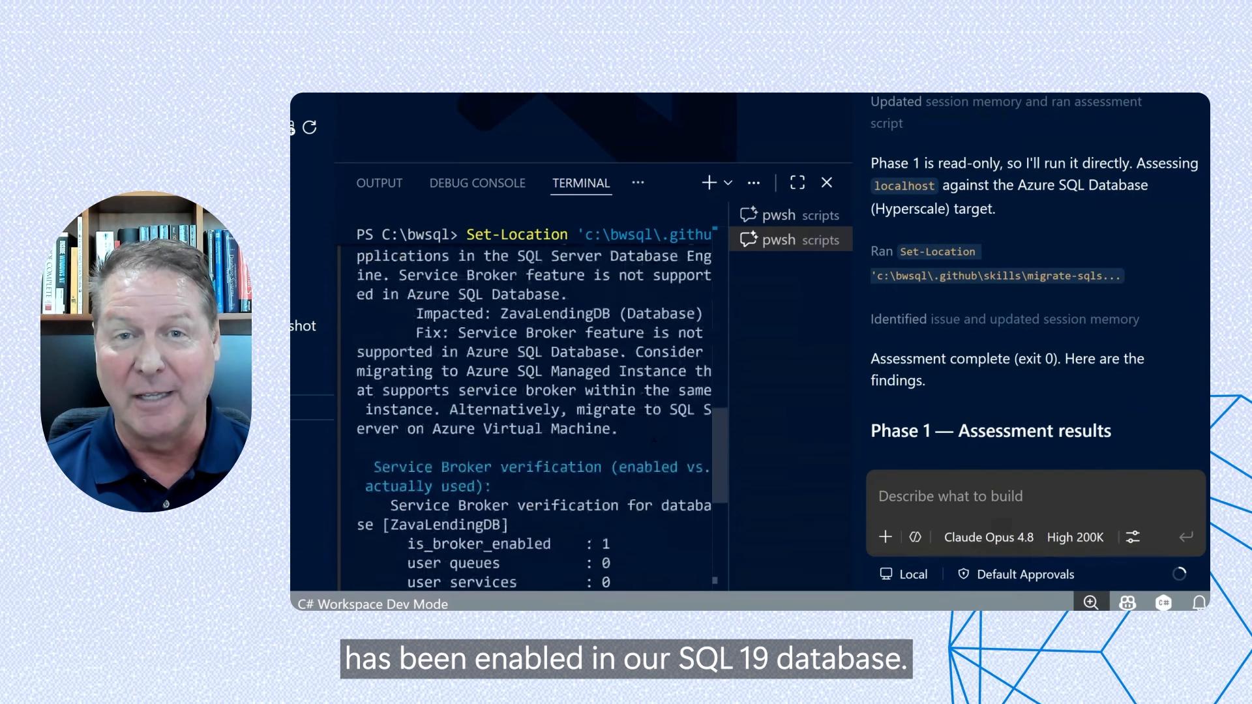
{"action": "scroll", "coordinate": [654, 435], "scroll_direction": "down", "scroll_amount": 3}
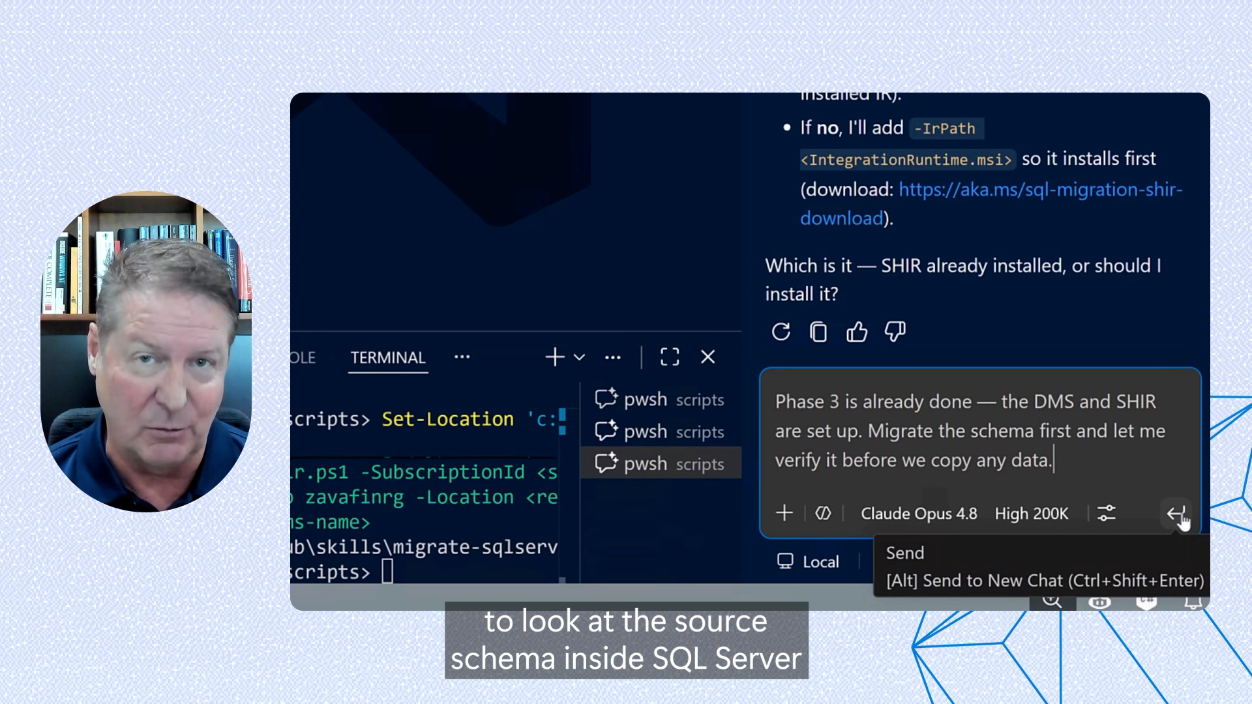
Step: Send the prepared prompt to migrate the schema first, and reply "approve" to the Phase 4a schema-only deployment plan
{"action": "left_click", "coordinate": [1178, 515]}
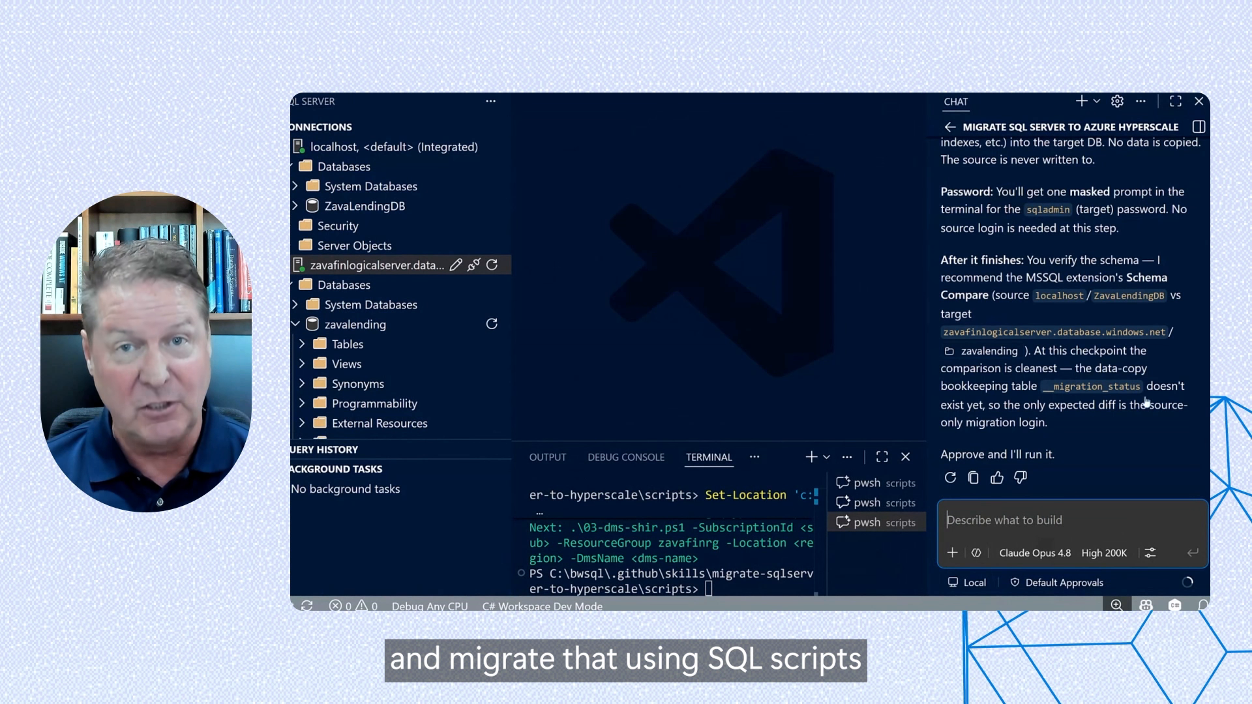
{"action": "scroll", "coordinate": [1145, 401], "scroll_direction": "up", "scroll_amount": 5}
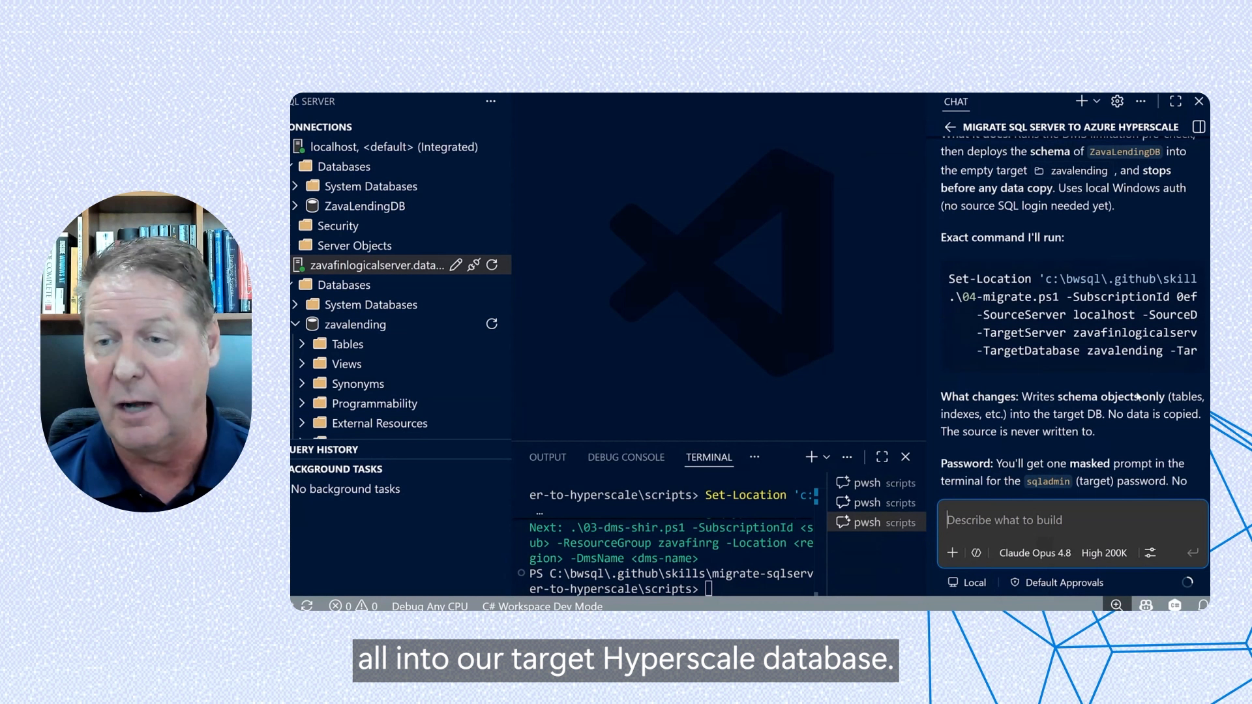
{"action": "scroll", "coordinate": [1137, 396], "scroll_direction": "up", "scroll_amount": 1}
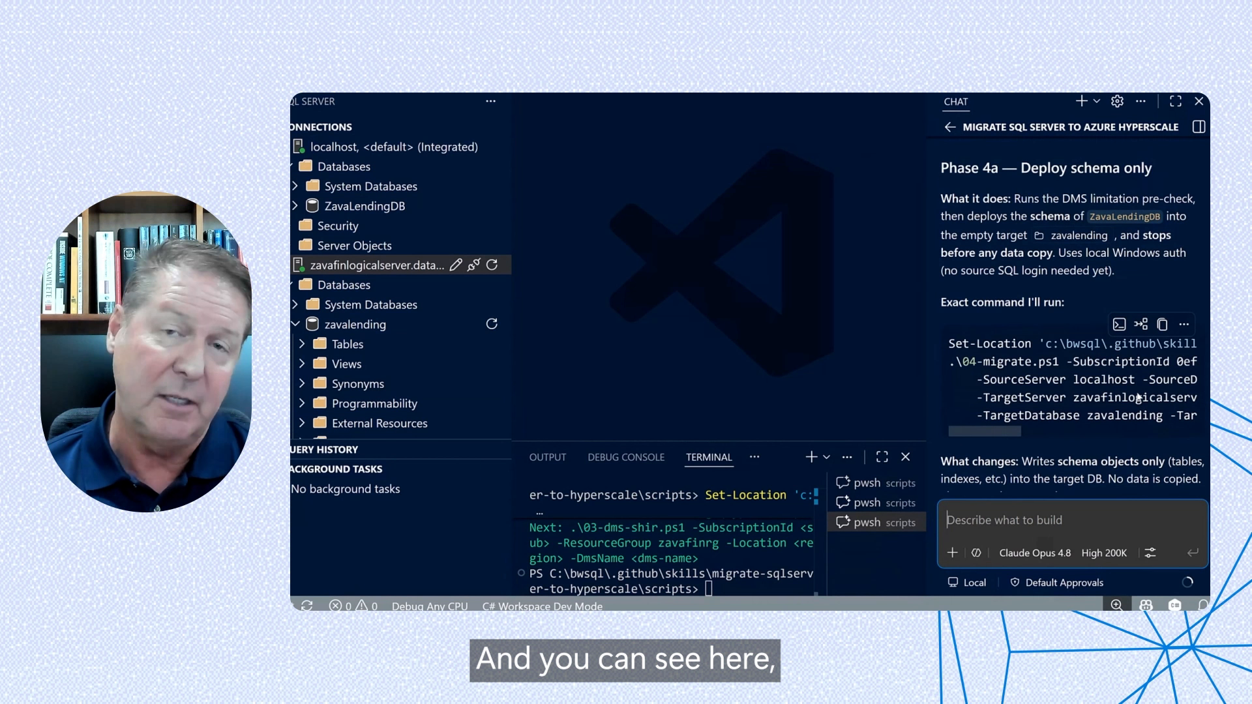
{"action": "scroll", "coordinate": [1137, 398], "scroll_direction": "down", "scroll_amount": 1}
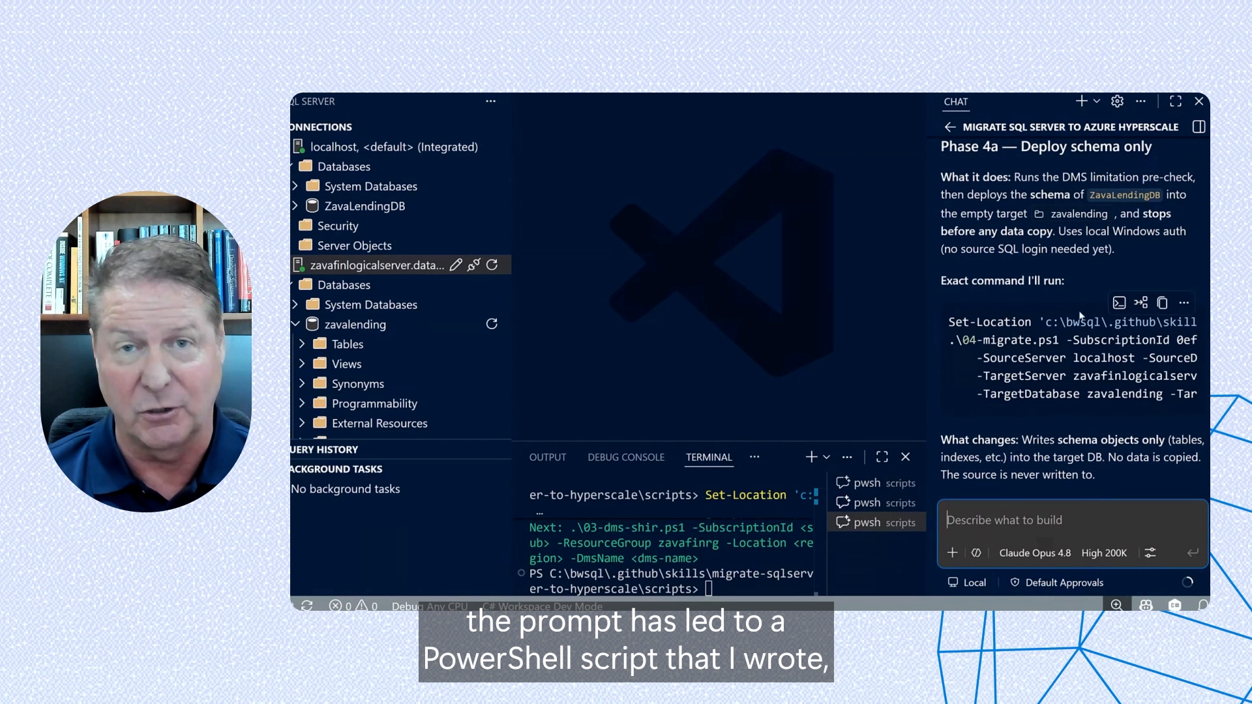
{"action": "scroll", "coordinate": [1107, 421], "scroll_direction": "down", "scroll_amount": 5}
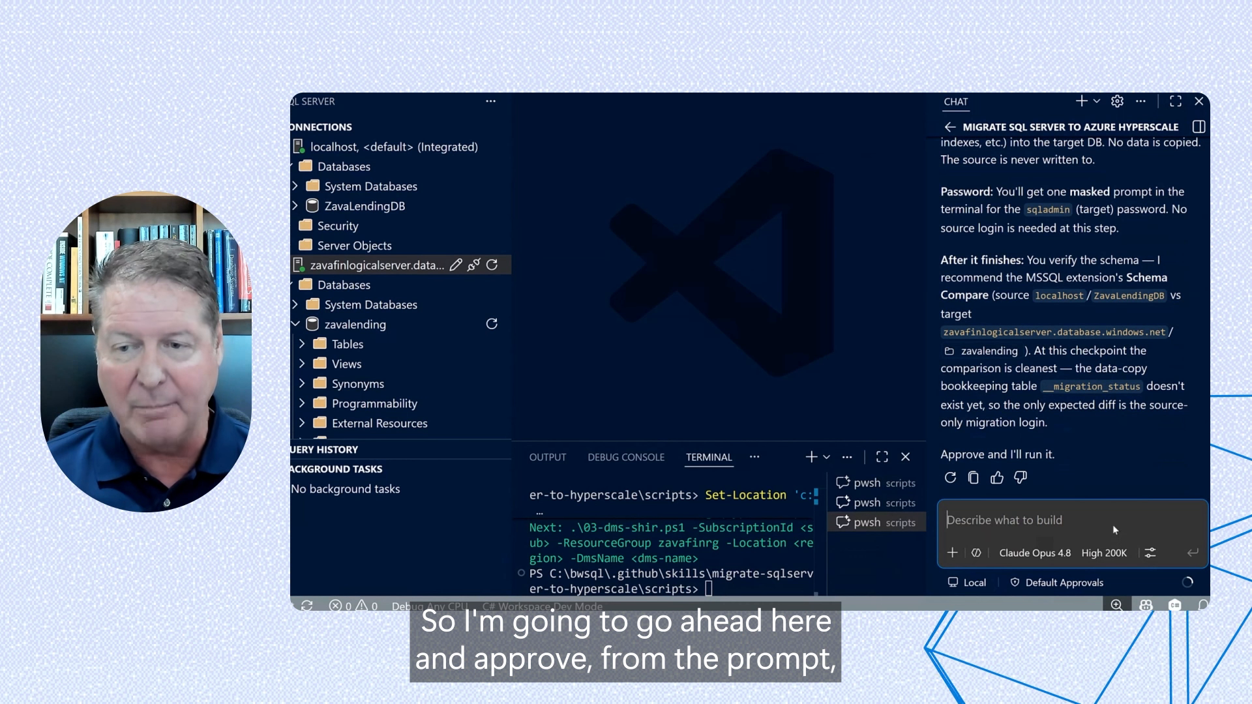
{"action": "type", "text": "app"}
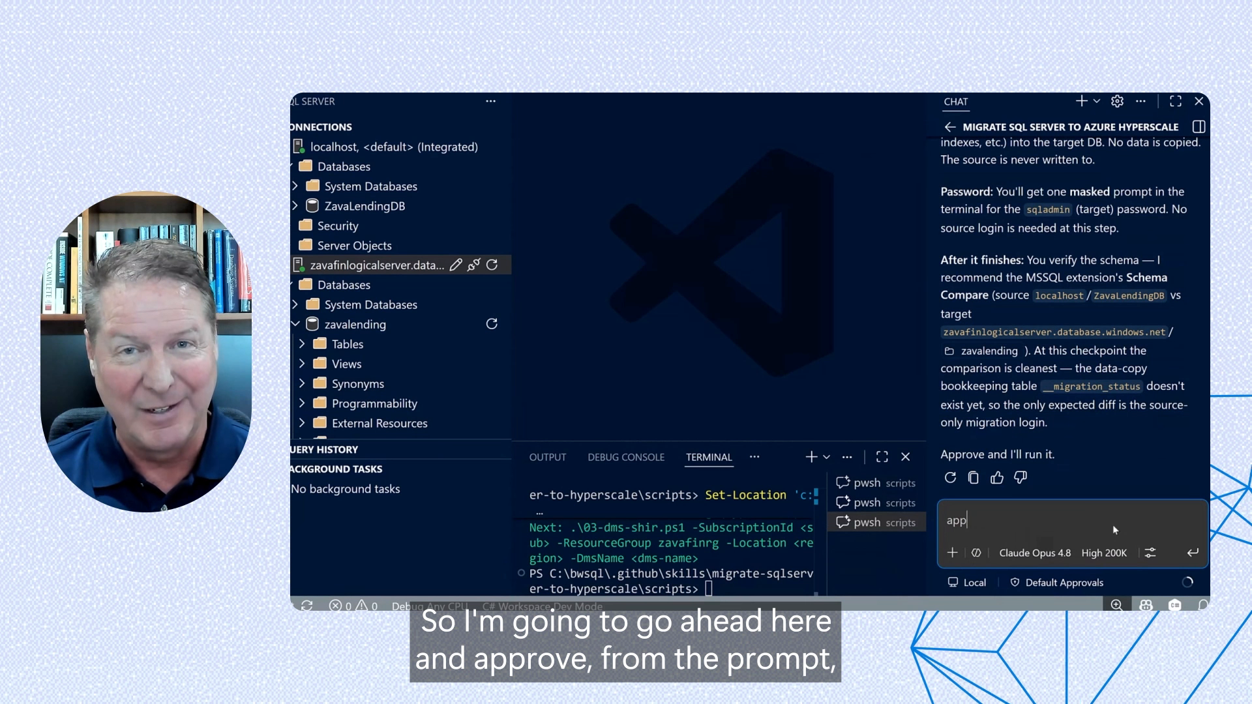
{"action": "type", "text": "rove"}
{"action": "key", "text": "Return"}
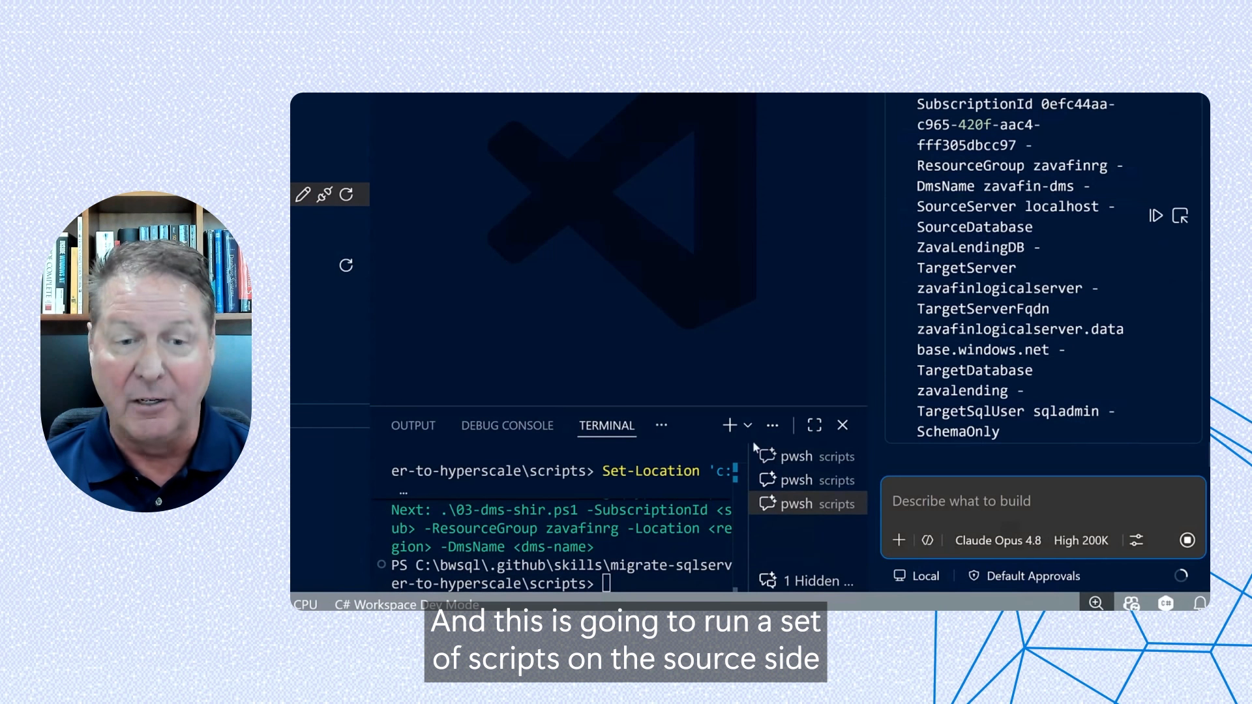
Step: Enlarge the terminal and enter the target SQL password for sqladmin to run the schema migration
{"action": "left_click_drag", "start_coordinate": [701, 409], "coordinate": [691, 270]}
{"action": "left_click", "coordinate": [810, 585]}
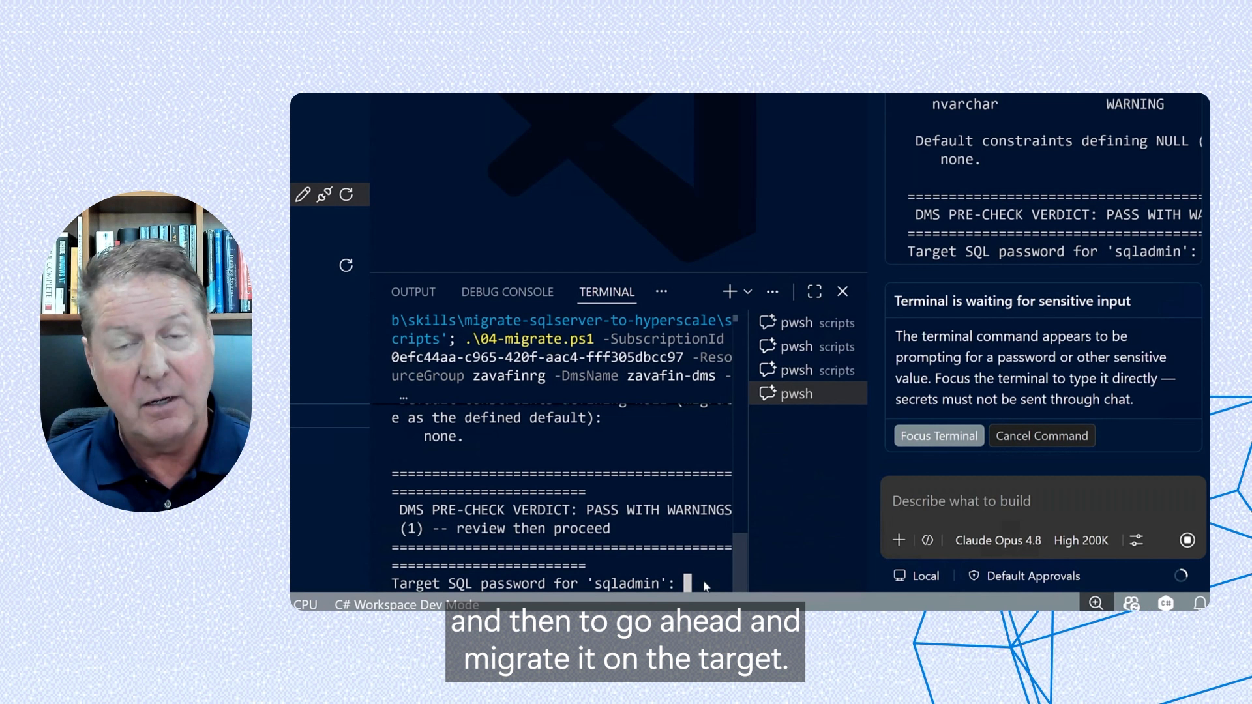
{"action": "type", "text": "*****"}
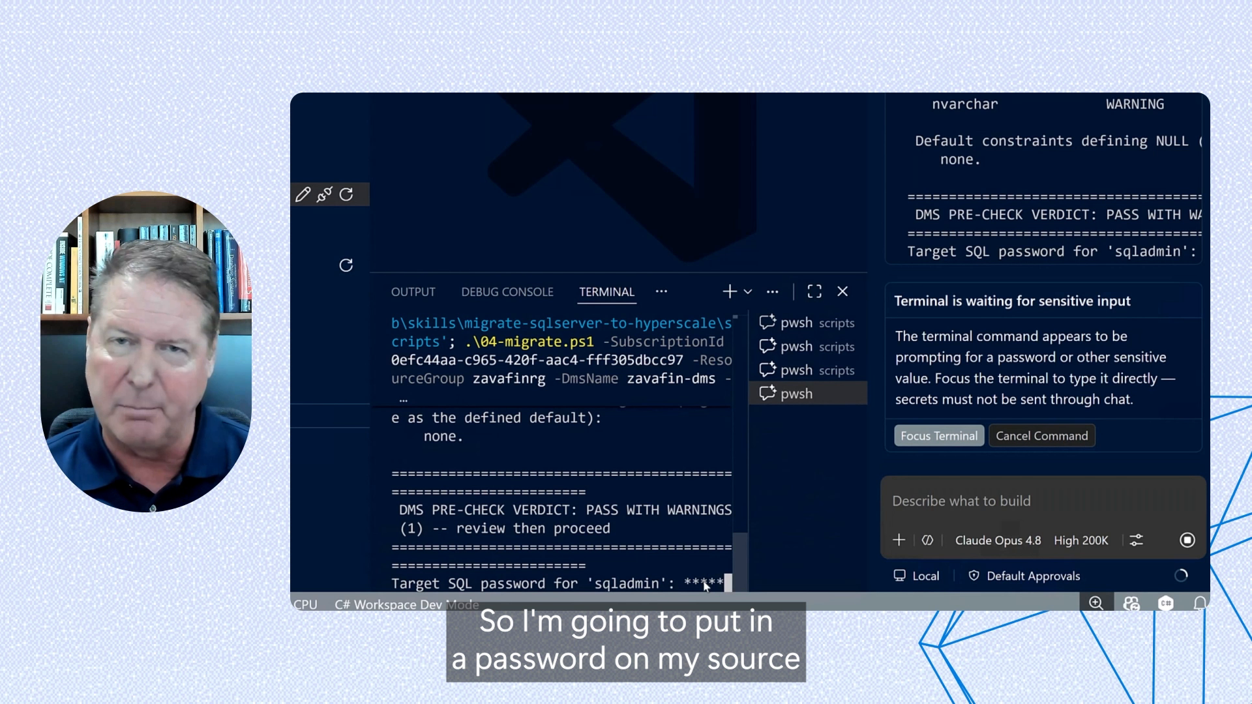
{"action": "type", "text": "**"}
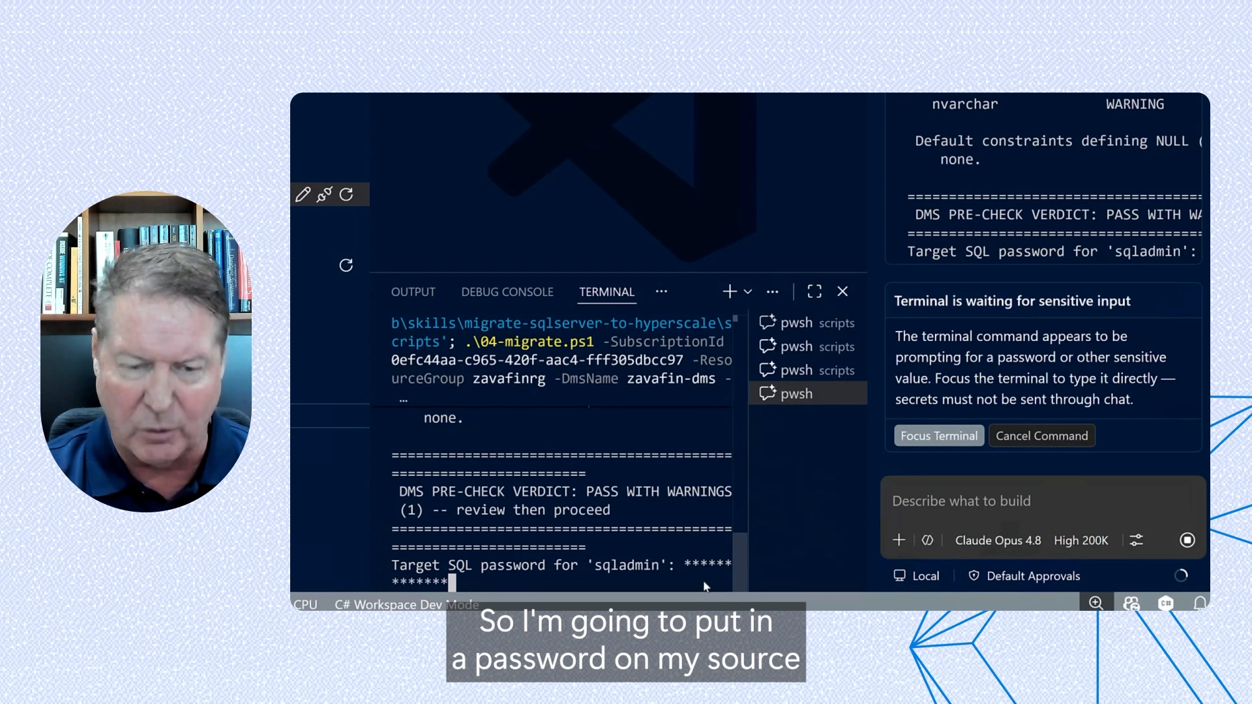
{"action": "type", "text": "*"}
{"action": "key", "text": "Return"}
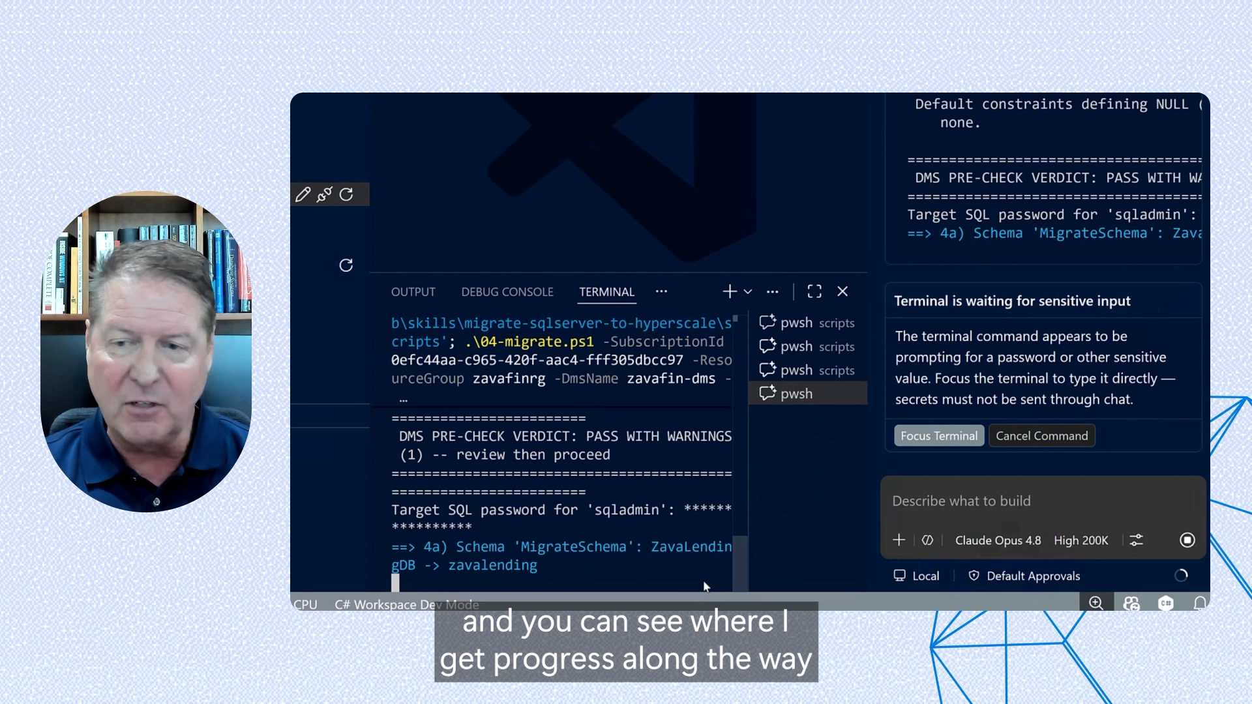
{"action": "left_click", "coordinate": [1057, 504]}
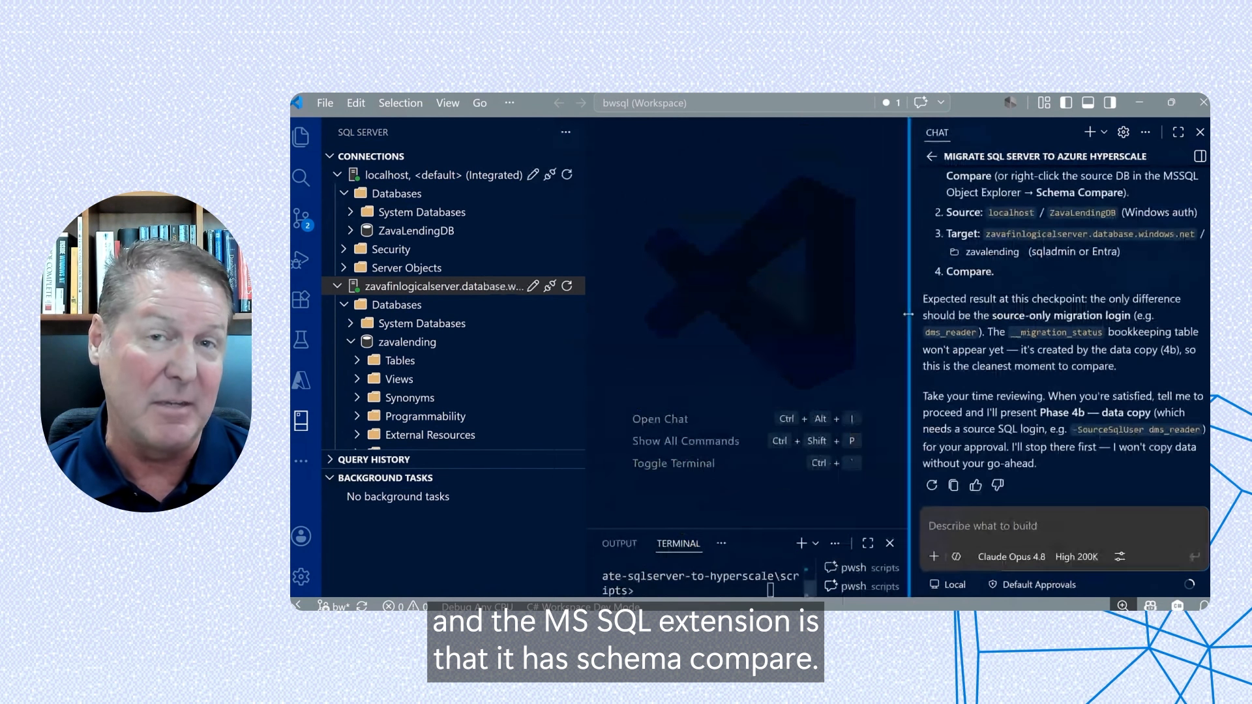
Step: Narrow the chat and connections areas to widen the editor, and open a schema comparison from the localhost connection
{"action": "left_click_drag", "start_coordinate": [908, 314], "coordinate": [1074, 318]}
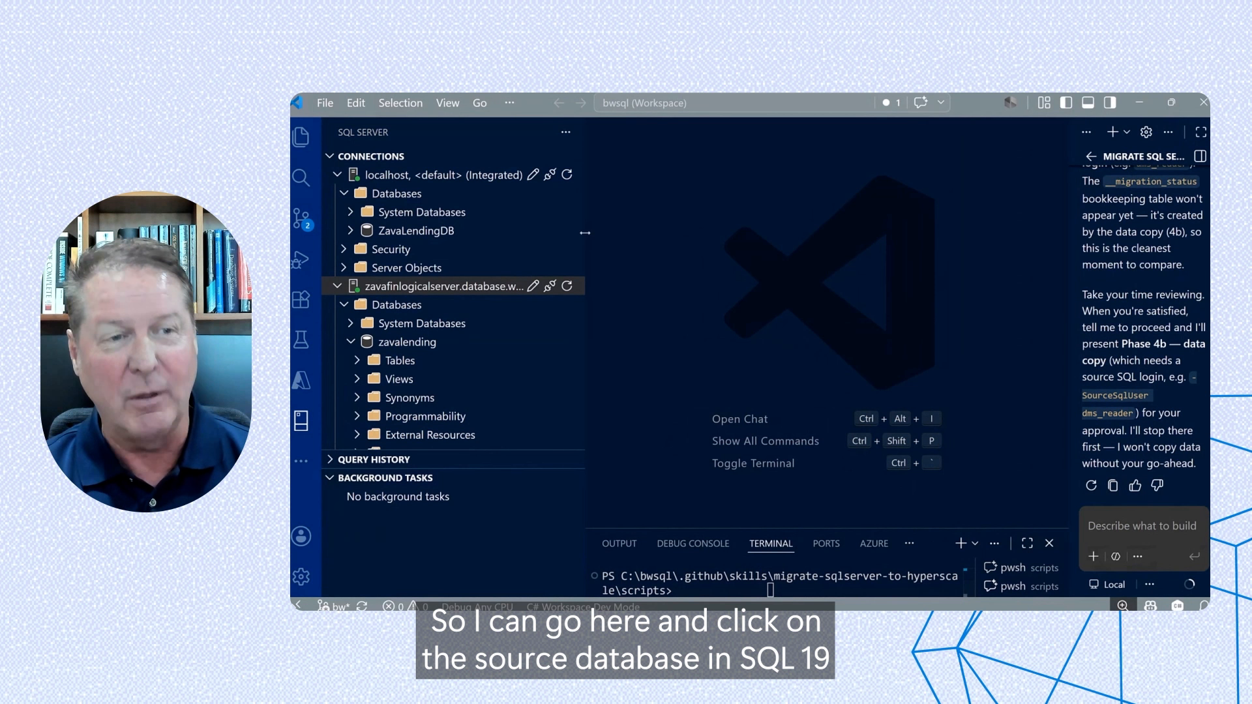
{"action": "left_click_drag", "start_coordinate": [584, 233], "coordinate": [522, 234]}
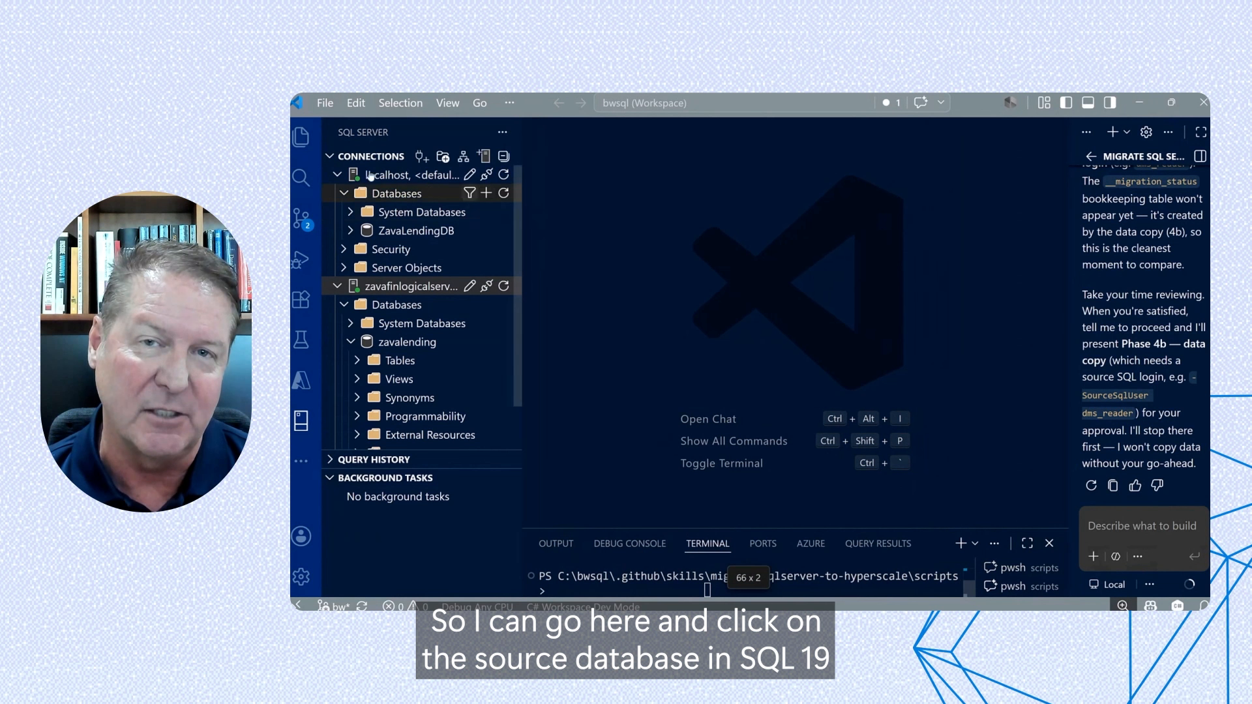
{"action": "right_click", "coordinate": [394, 174]}
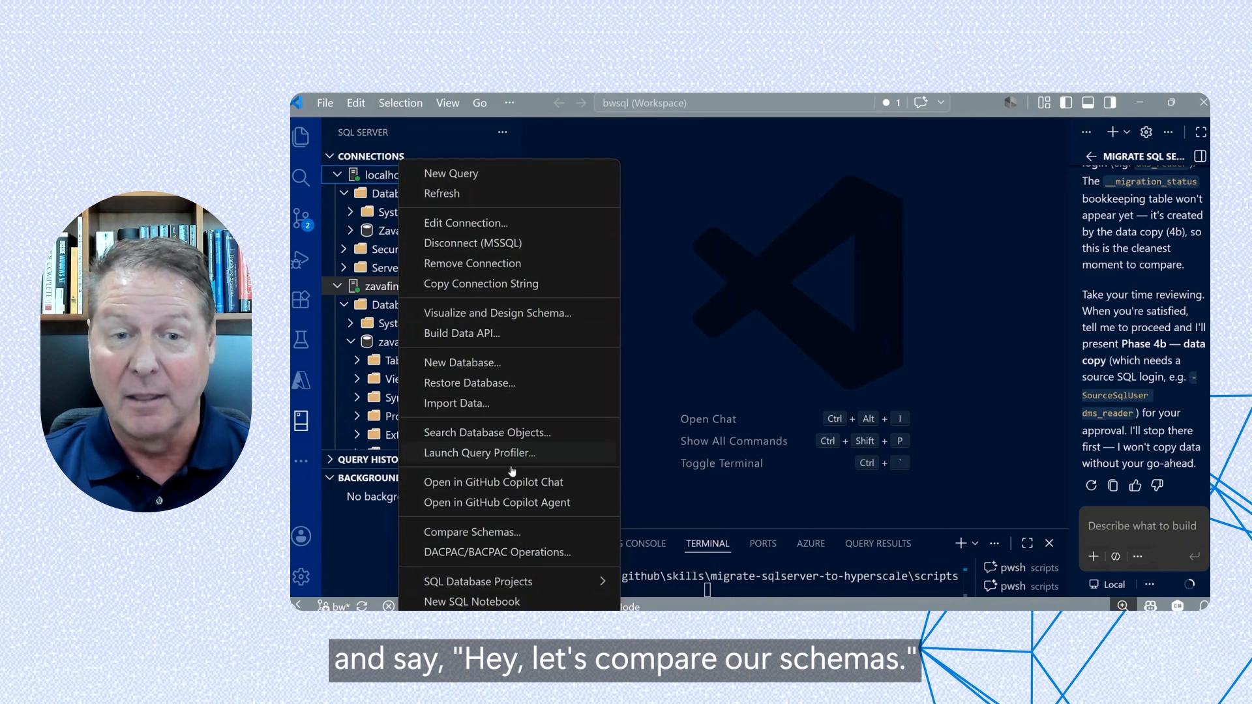
{"action": "left_click", "coordinate": [486, 543]}
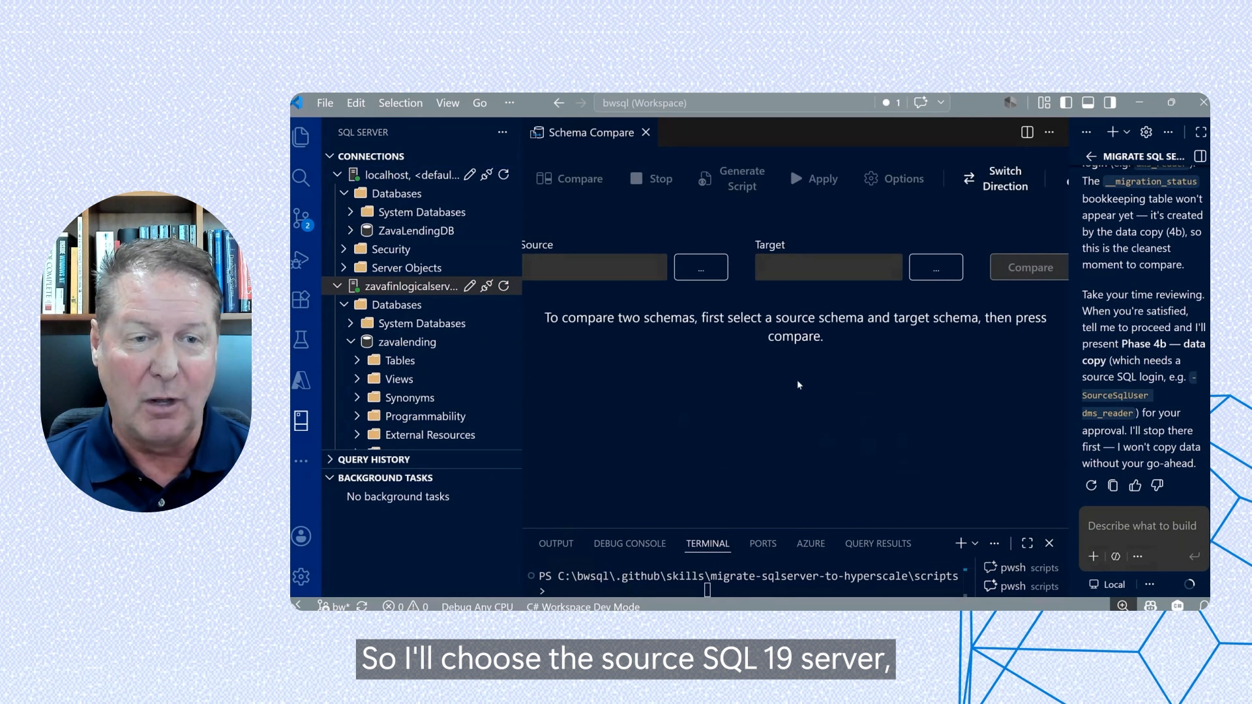
Step: Set the schema comparison source to the ZavaLendingDB database on localhost
{"action": "left_click_drag", "start_coordinate": [521, 355], "coordinate": [500, 355]}
{"action": "left_click", "coordinate": [694, 270]}
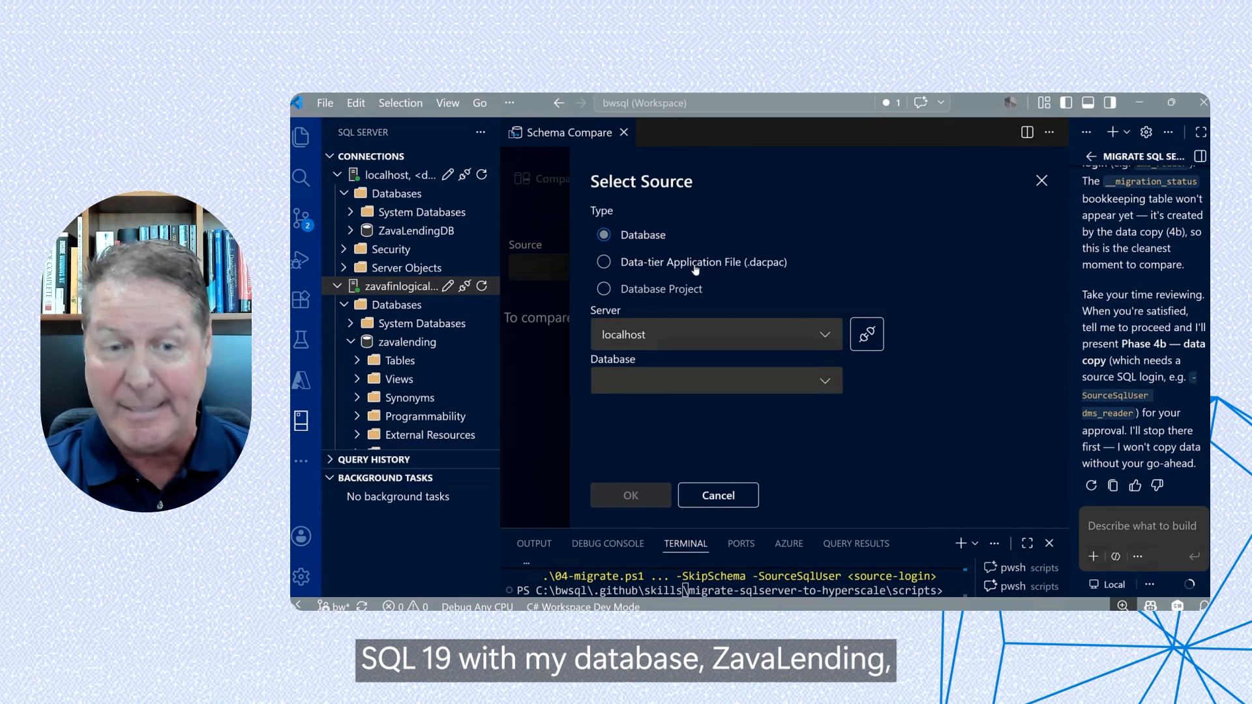
{"action": "left_click", "coordinate": [698, 386]}
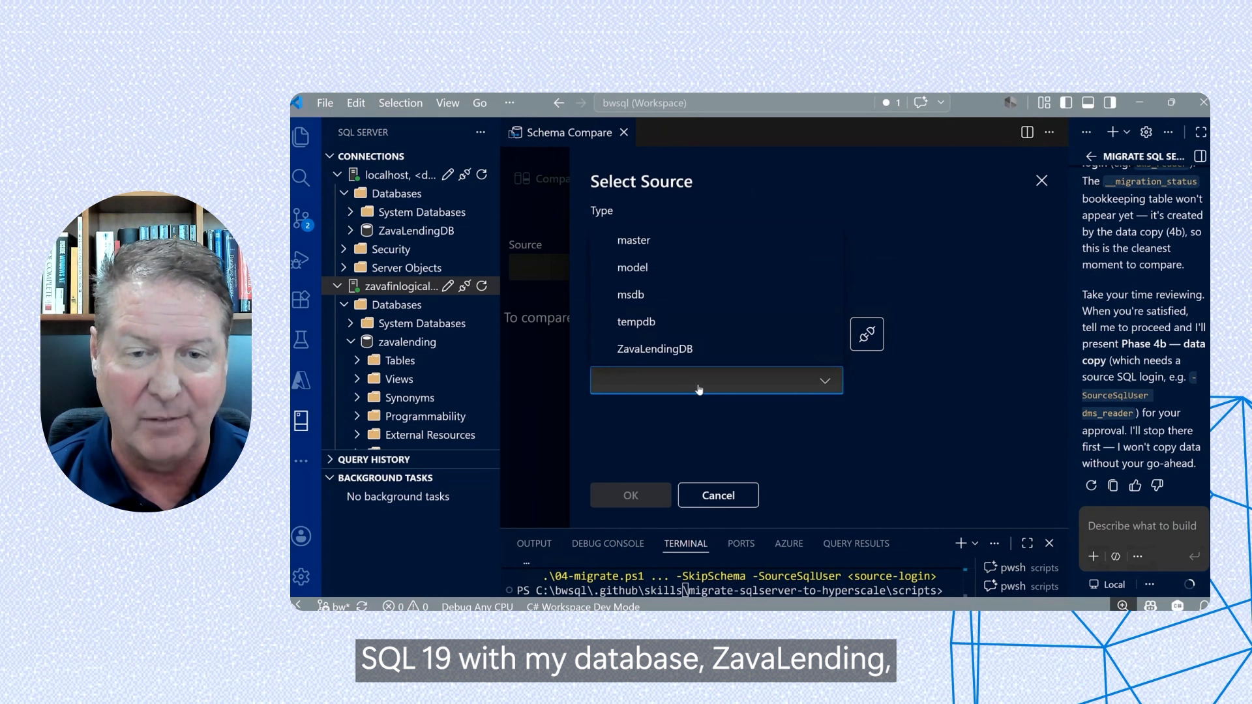
{"action": "left_click", "coordinate": [667, 360]}
{"action": "left_click", "coordinate": [630, 495]}
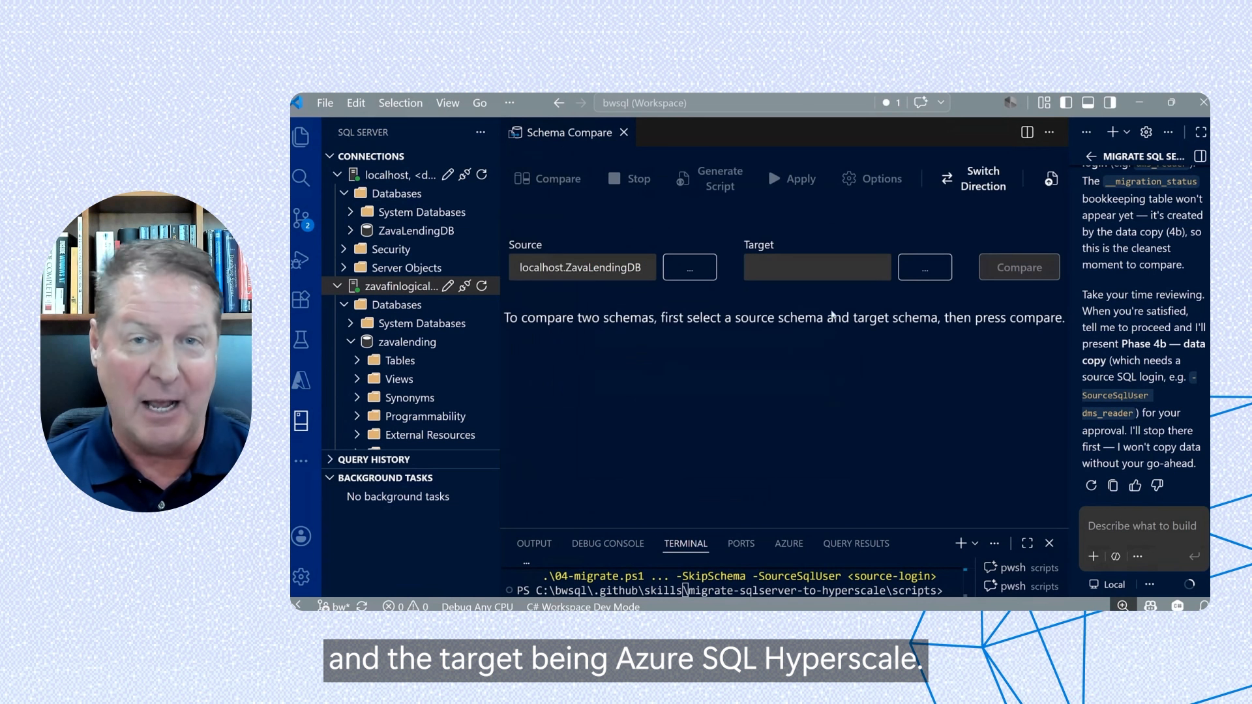
Step: Set the comparison target to the zavalending database on zavafinlogicalserver.database.windows.net and run the comparison
{"action": "left_click", "coordinate": [925, 268]}
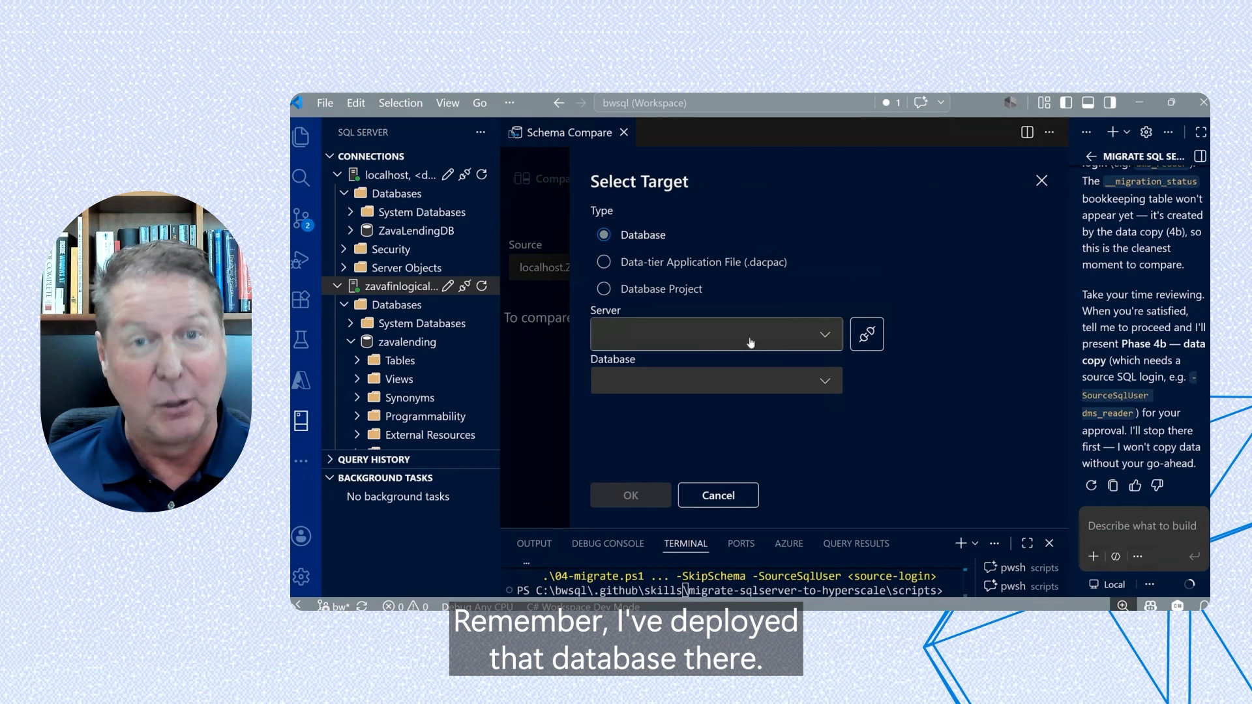
{"action": "left_click", "coordinate": [813, 344]}
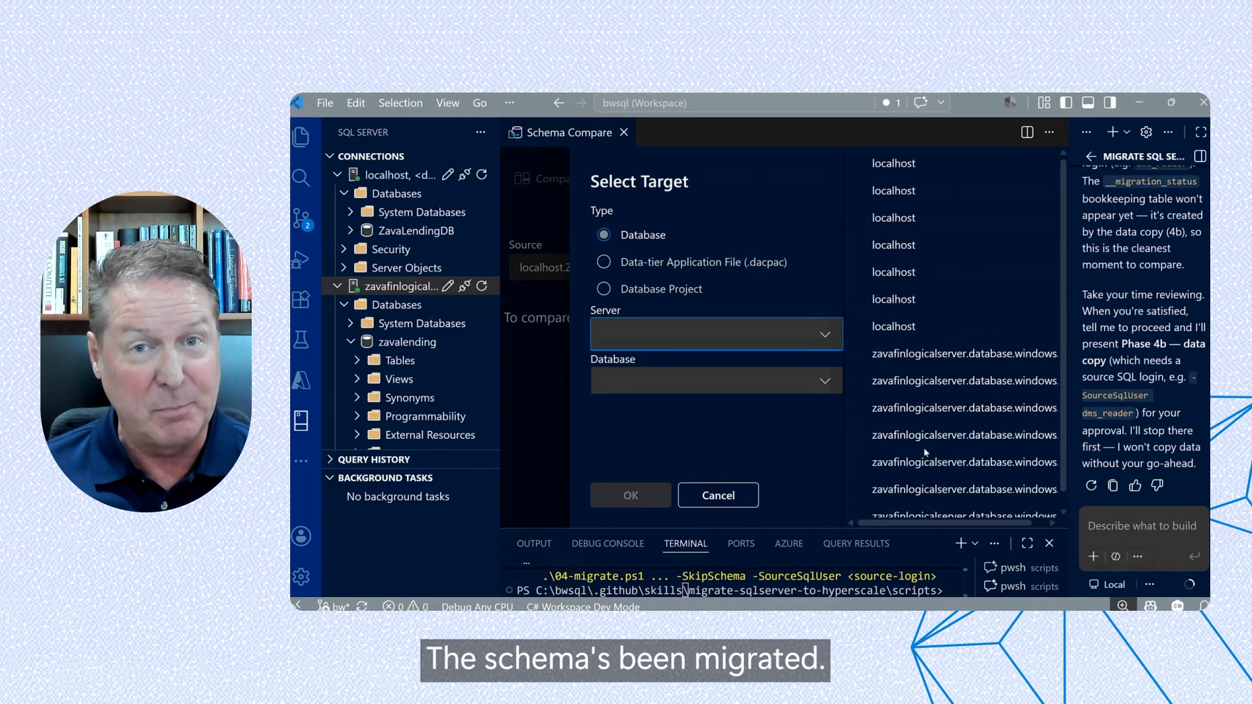
{"action": "left_click", "coordinate": [945, 502]}
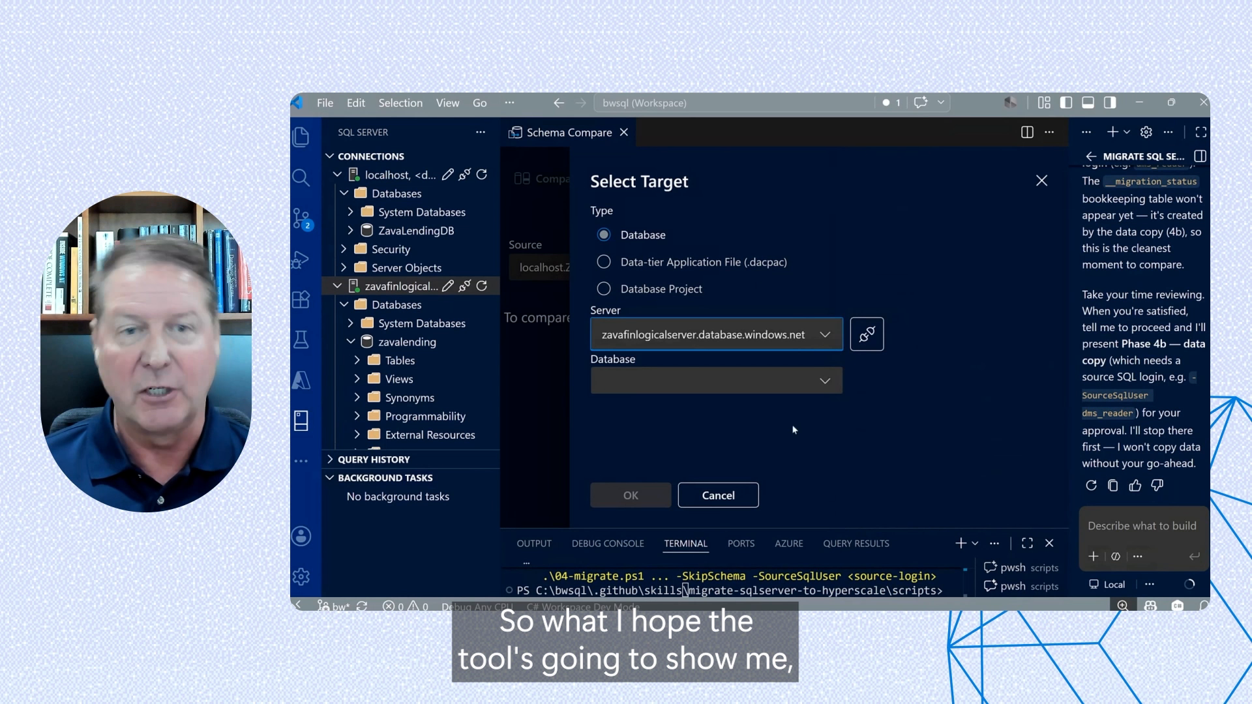
{"action": "left_click", "coordinate": [788, 381]}
{"action": "left_click", "coordinate": [696, 439]}
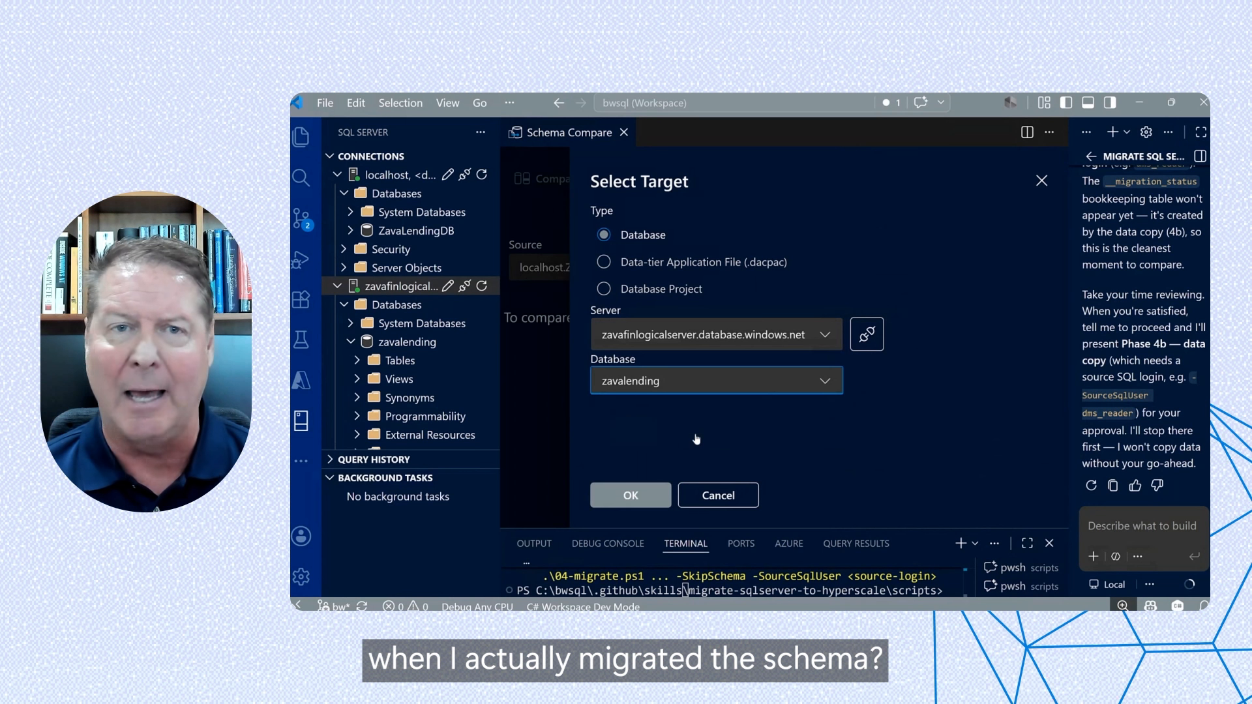
{"action": "left_click", "coordinate": [652, 494]}
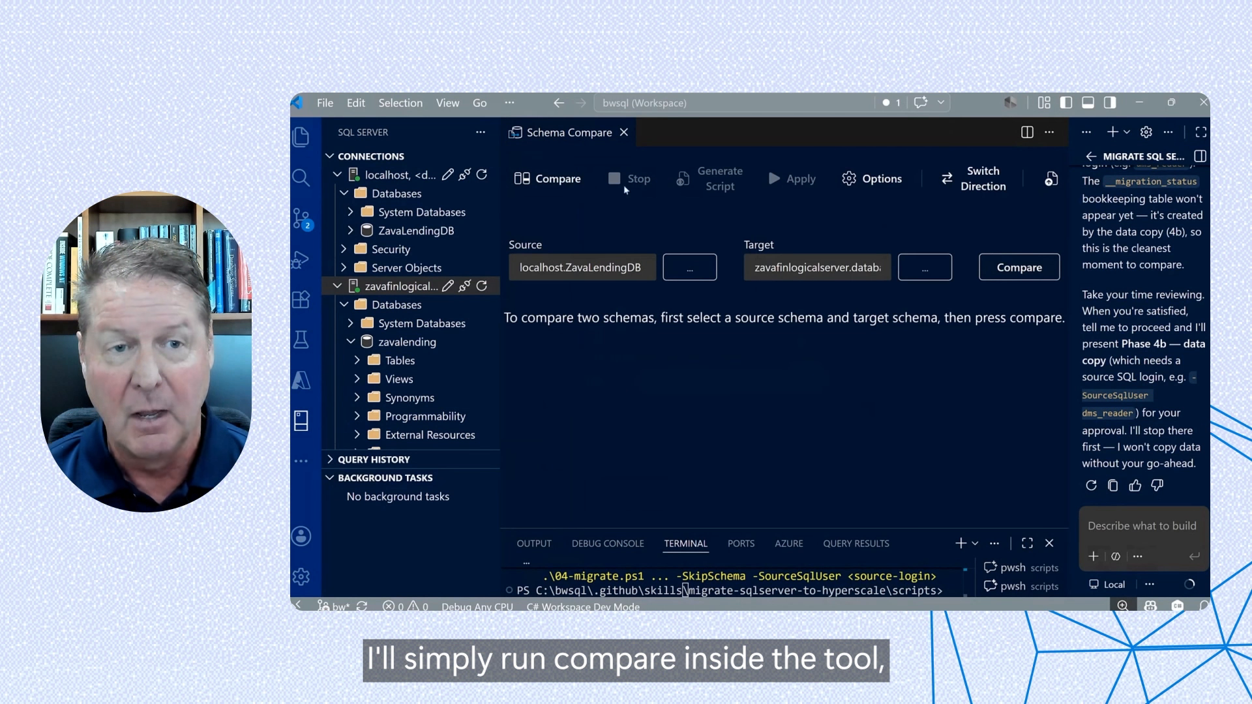
{"action": "left_click", "coordinate": [548, 179]}
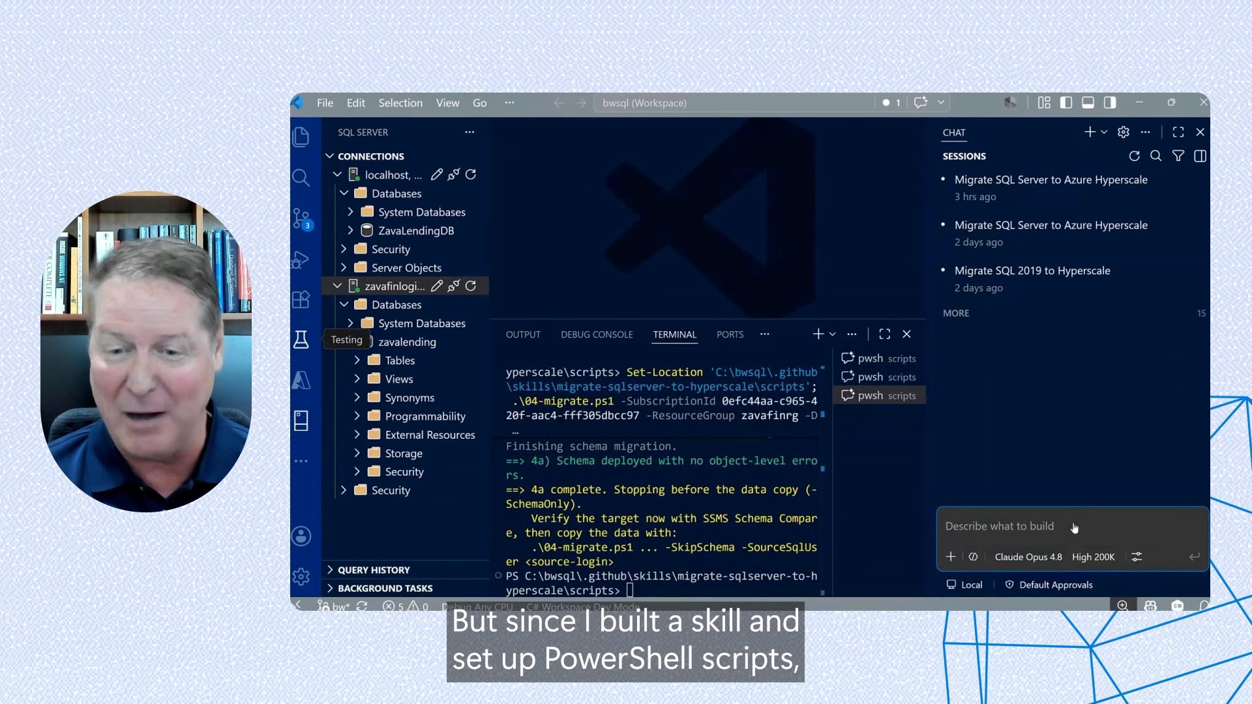
Step: Send the prompt "The schema checks out — now migrate the data and wait until it finishes." and allow the 04-migrate.ps1 command
{"action": "type", "text": "The schema checks out — now migrate the data and wait until it finishes."}
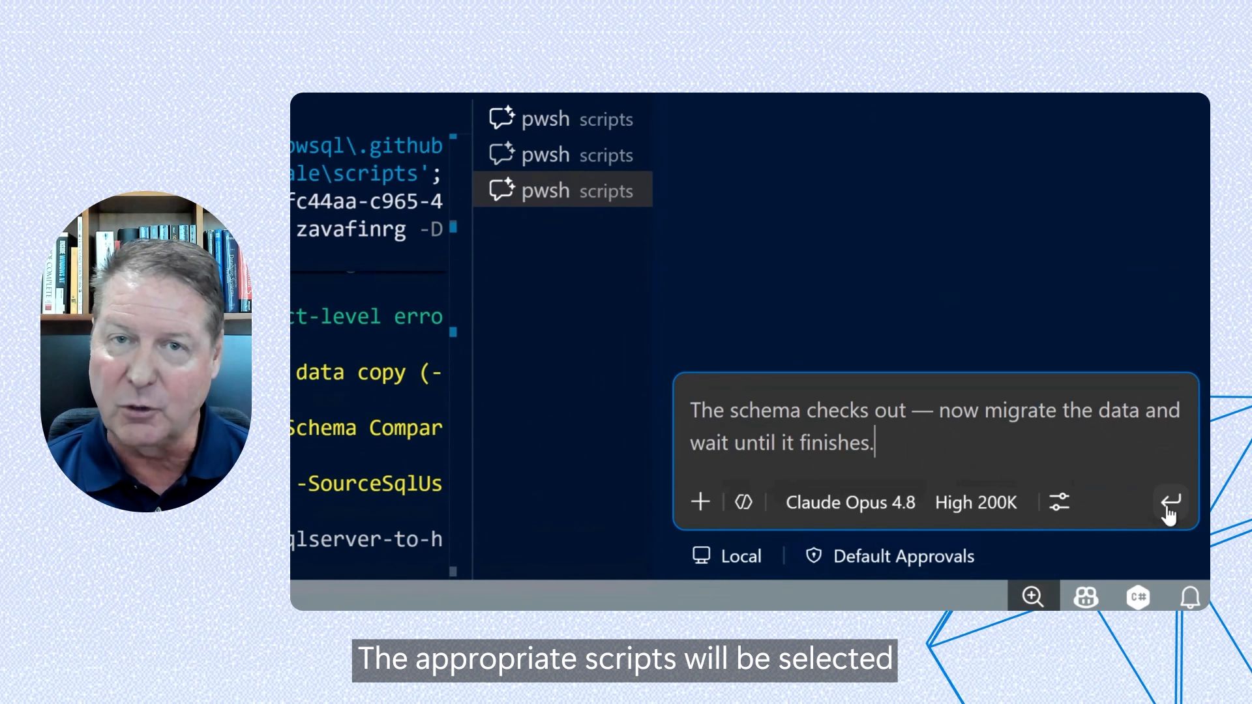
{"action": "left_click", "coordinate": [1167, 508]}
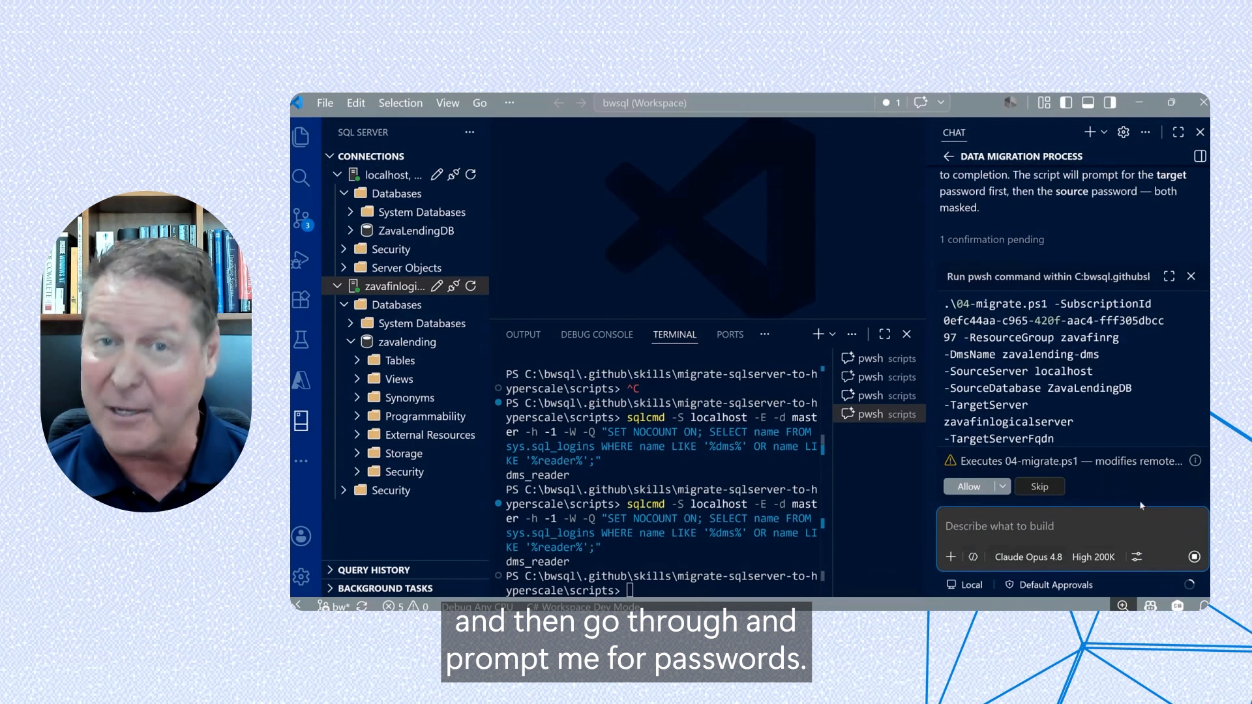
{"action": "left_click", "coordinate": [968, 486]}
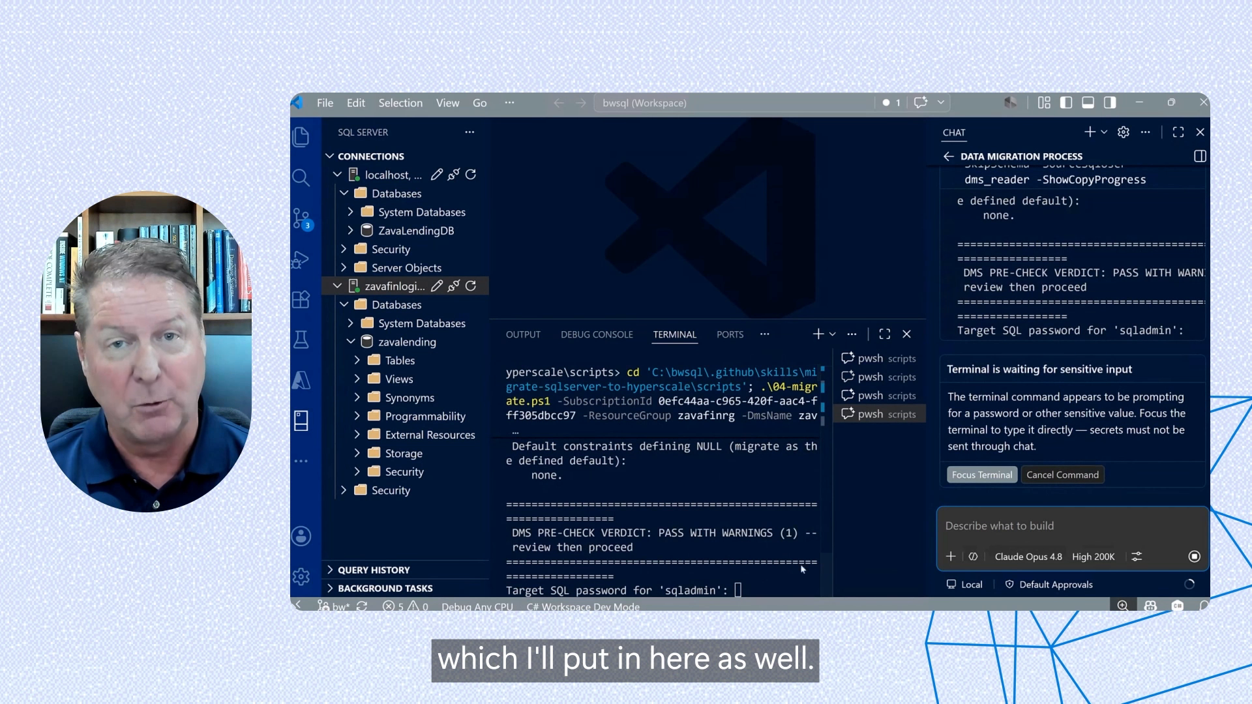
Step: Enter the target SQL password for the sqladmin login at the migration script's terminal prompt
{"action": "left_click", "coordinate": [794, 590]}
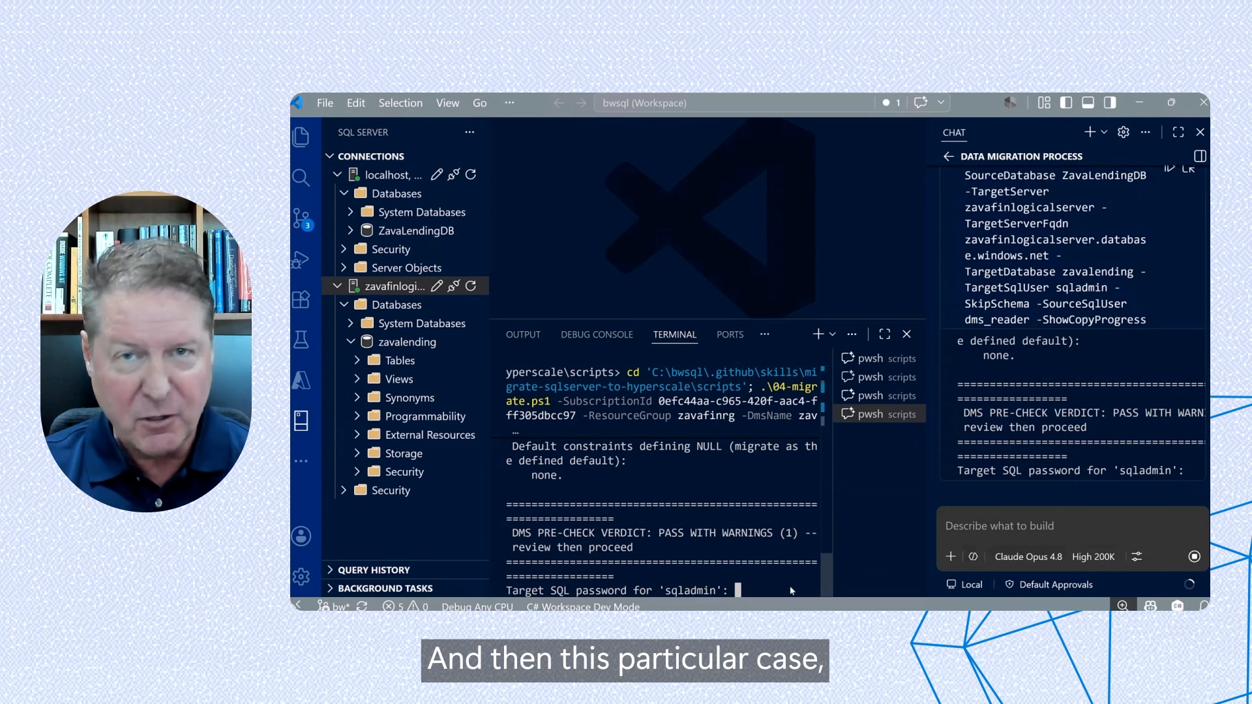
{"action": "type", "text": "***"}
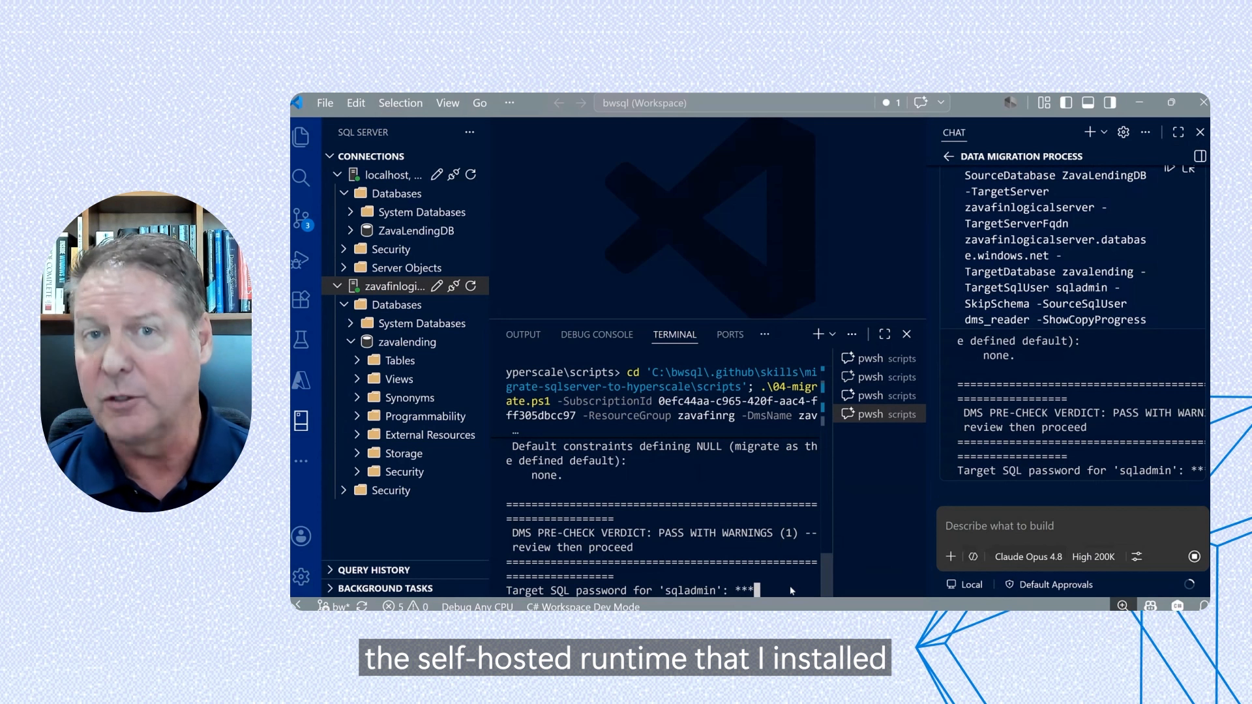
{"action": "type", "text": "*****"}
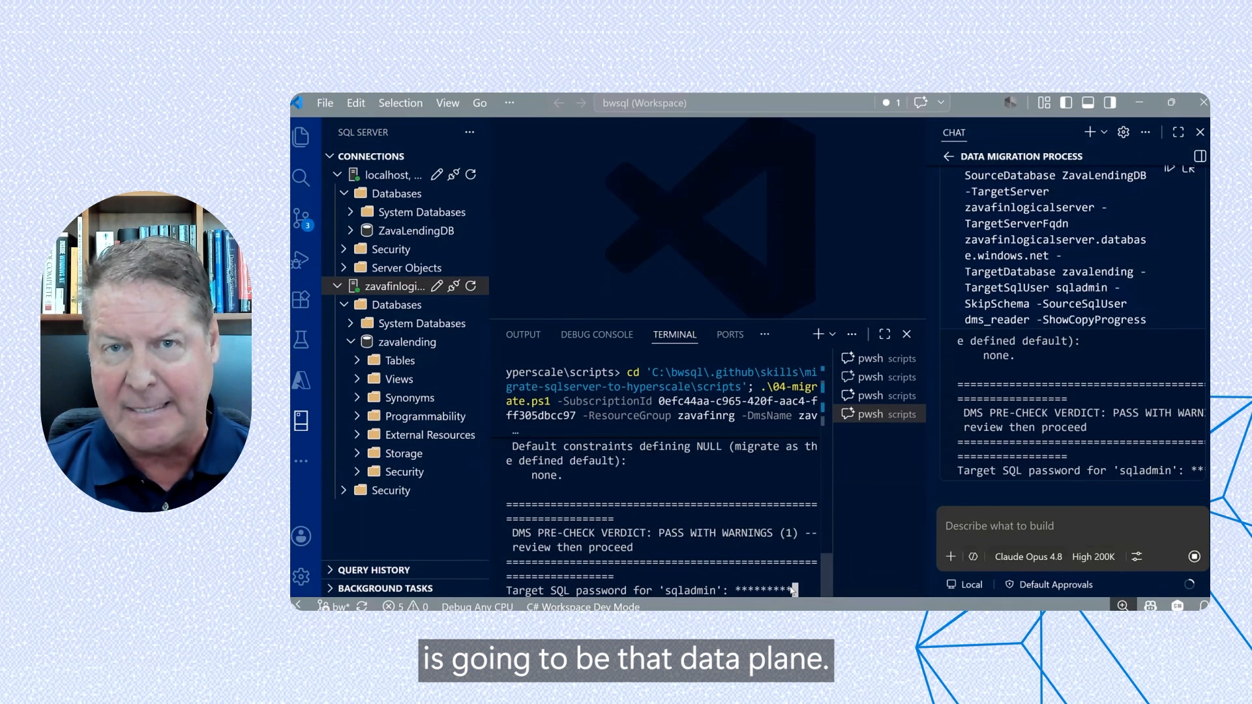
{"action": "type", "text": "*******"}
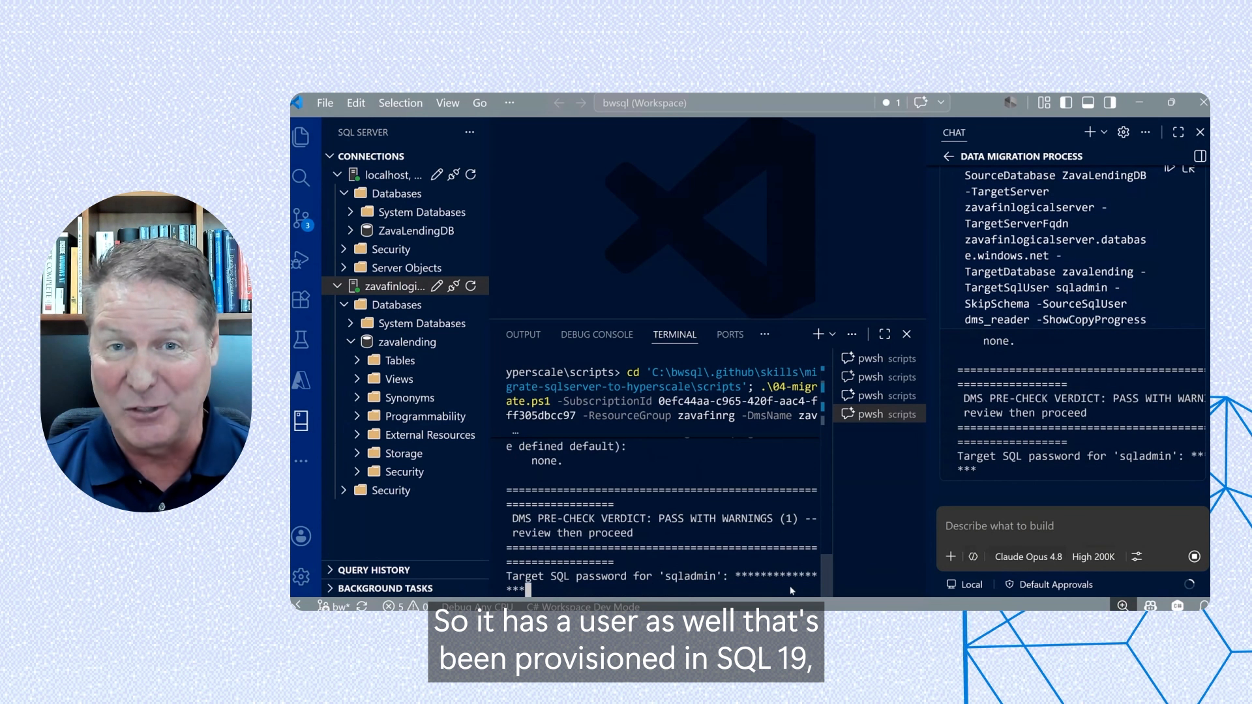
{"action": "key", "text": "Return"}
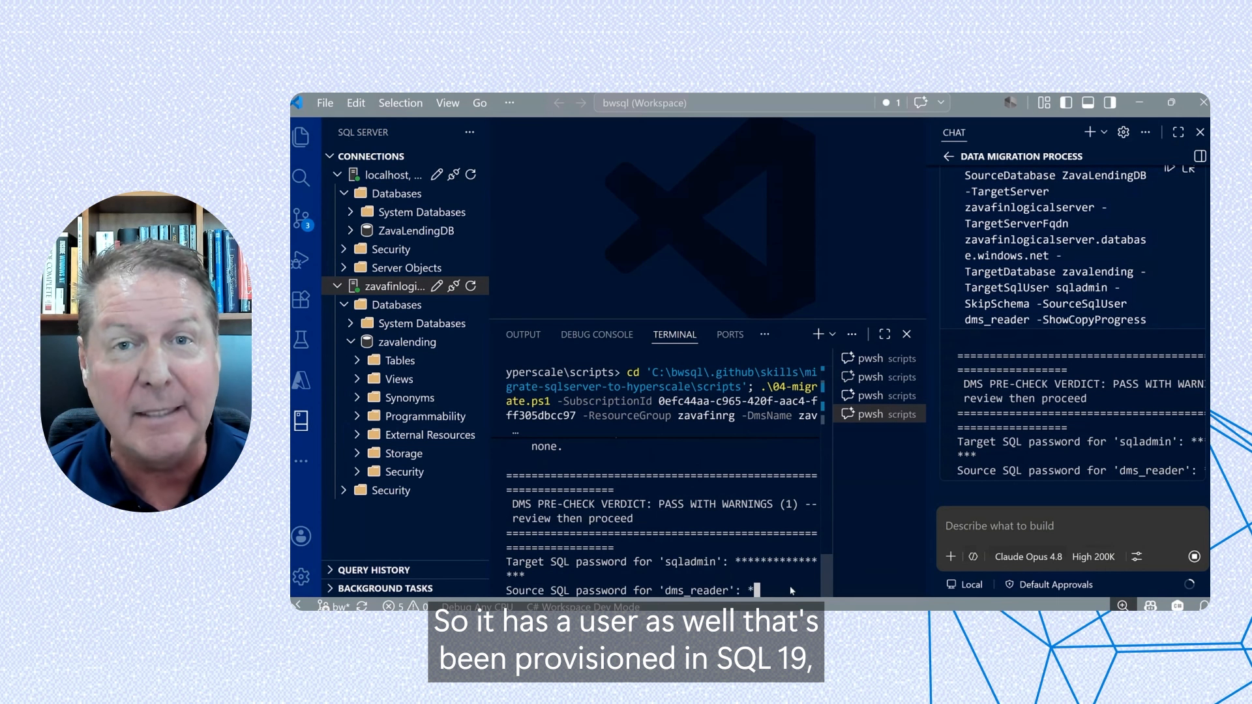
Step: Enter the source SQL password for the dms_reader login to start the data copy from ZavaLendingDB to zavalending
{"action": "type", "text": "****"}
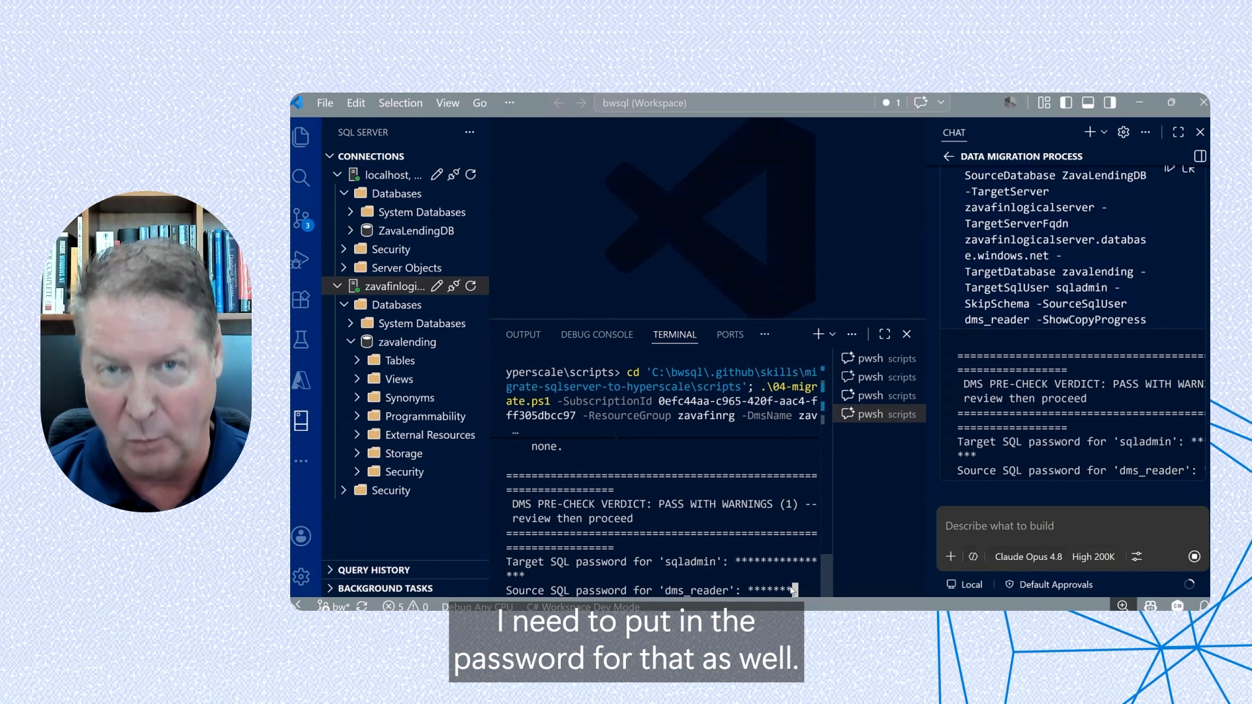
{"action": "type", "text": "*******"}
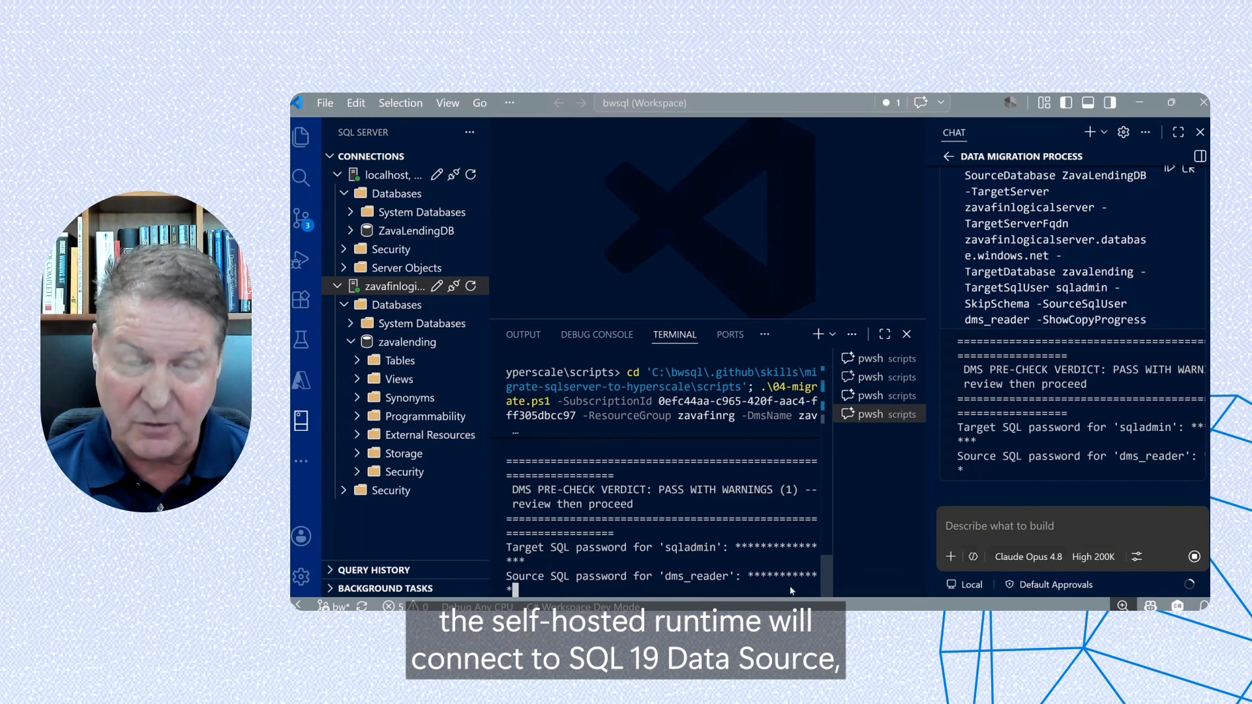
{"action": "type", "text": "*"}
{"action": "key", "text": "Return"}
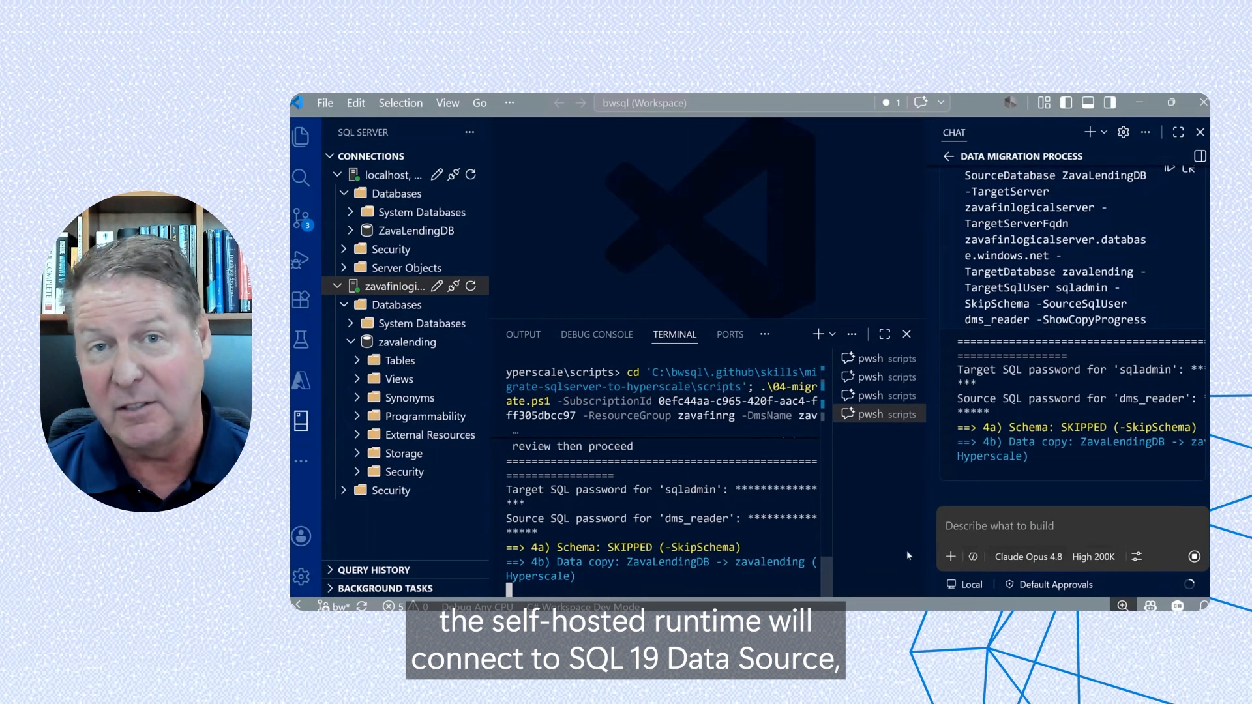
Step: Send the prompt "Validate the migration comparing object and row counts between source and target." and allow the 05-validate.ps1 command
{"action": "left_click", "coordinate": [1086, 522]}
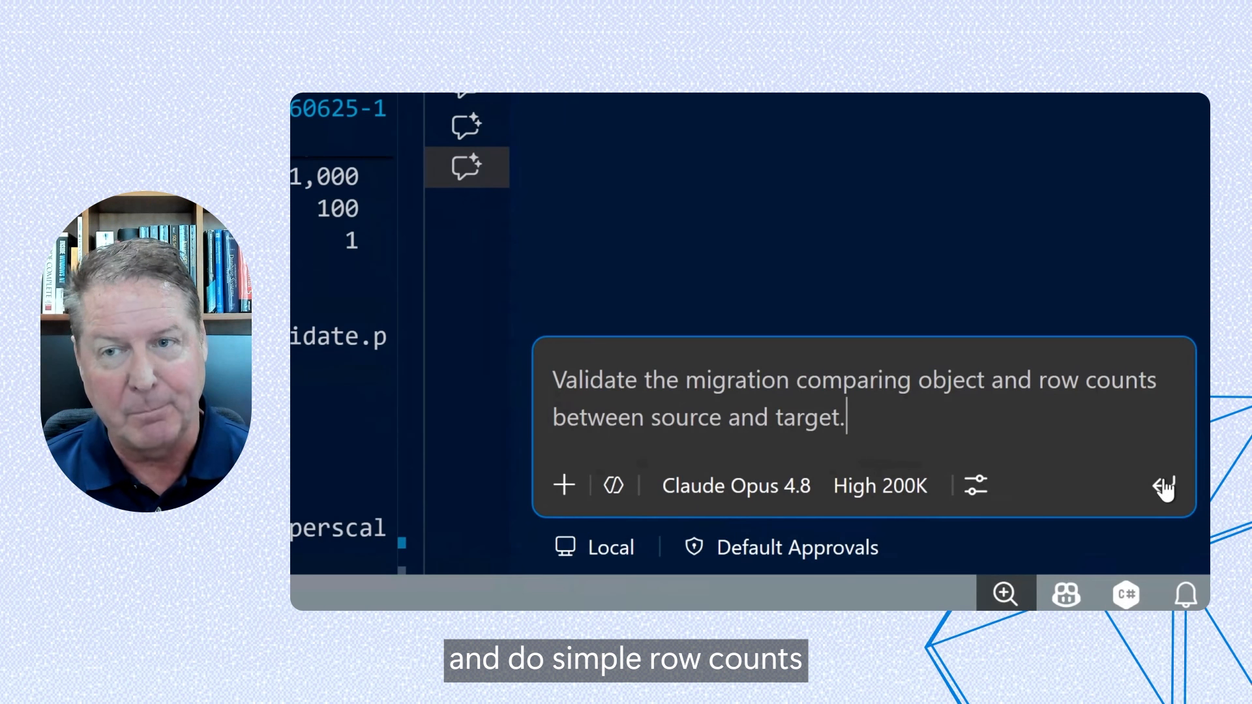
{"action": "left_click", "coordinate": [1162, 486]}
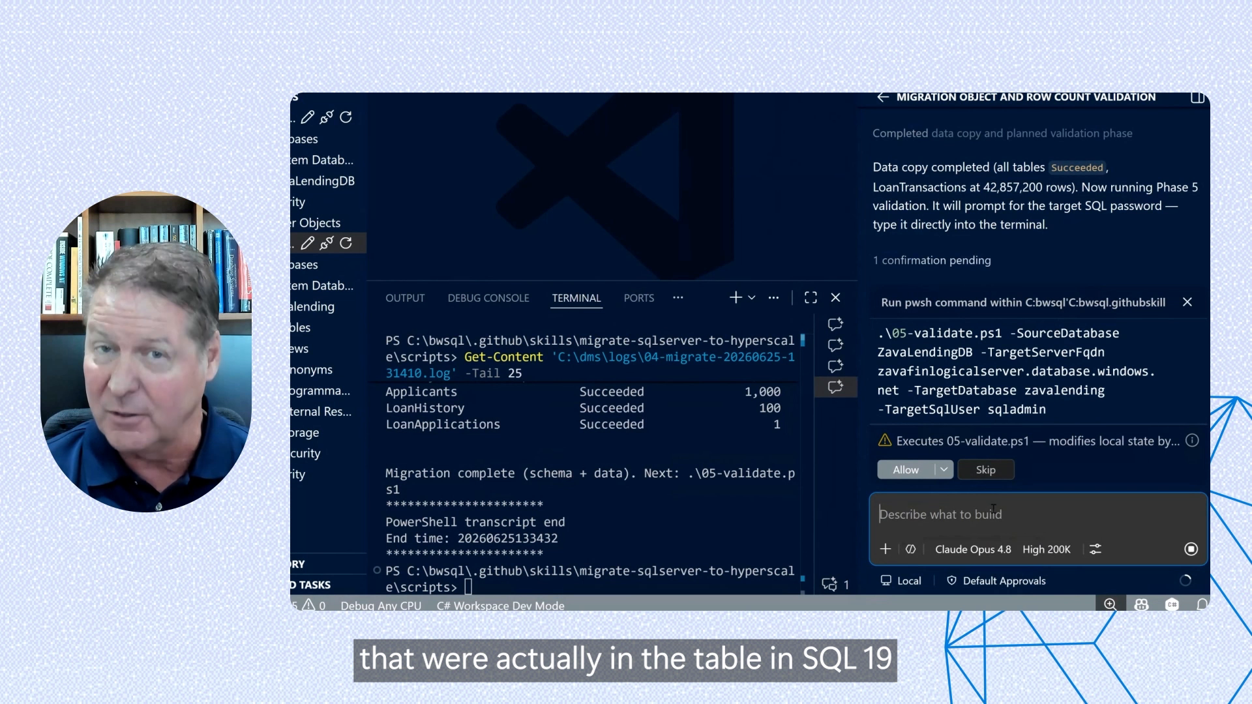
{"action": "left_click", "coordinate": [903, 469]}
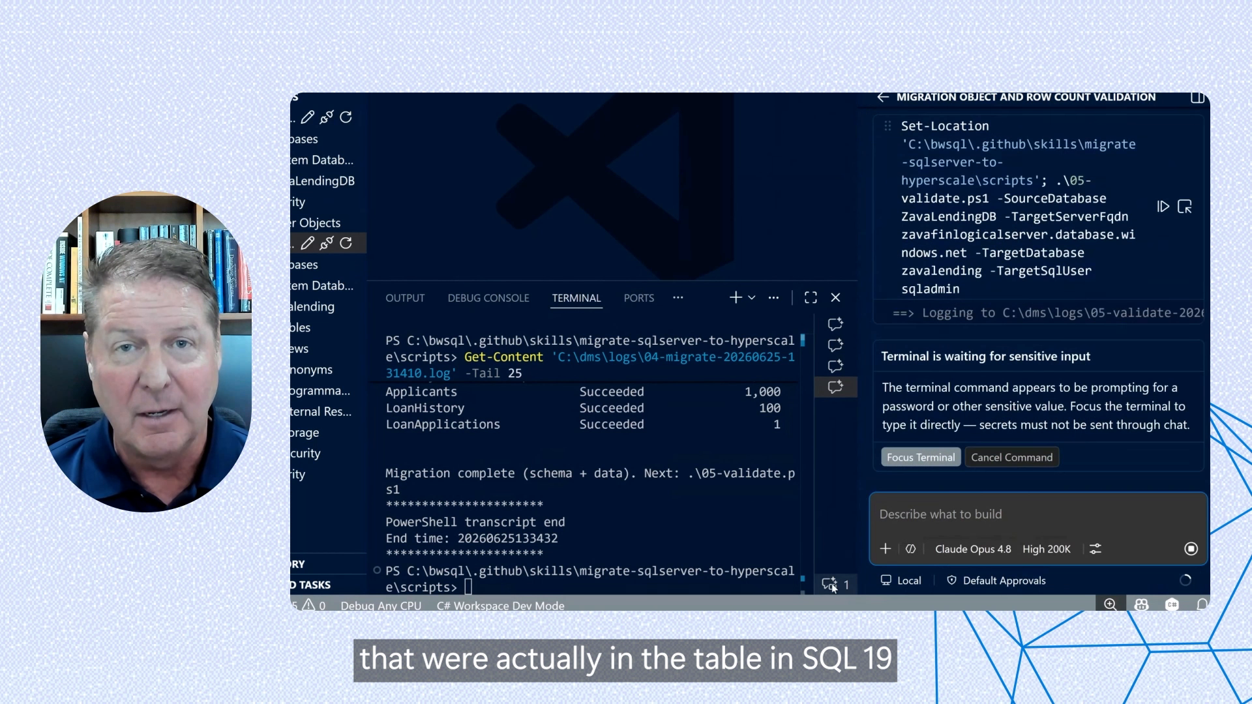
Step: Focus the waiting terminal and enter the target SQL password for sqladmin to run the validation script
{"action": "left_click", "coordinate": [911, 458]}
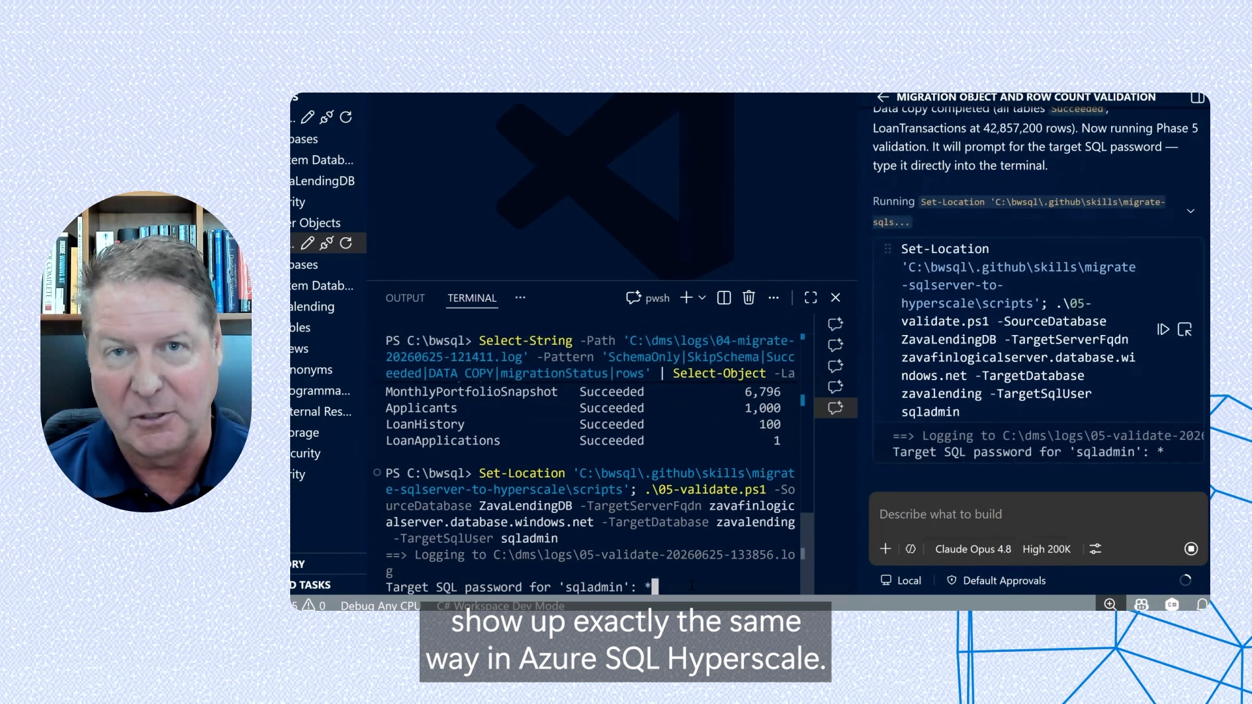
{"action": "type", "text": "*************"}
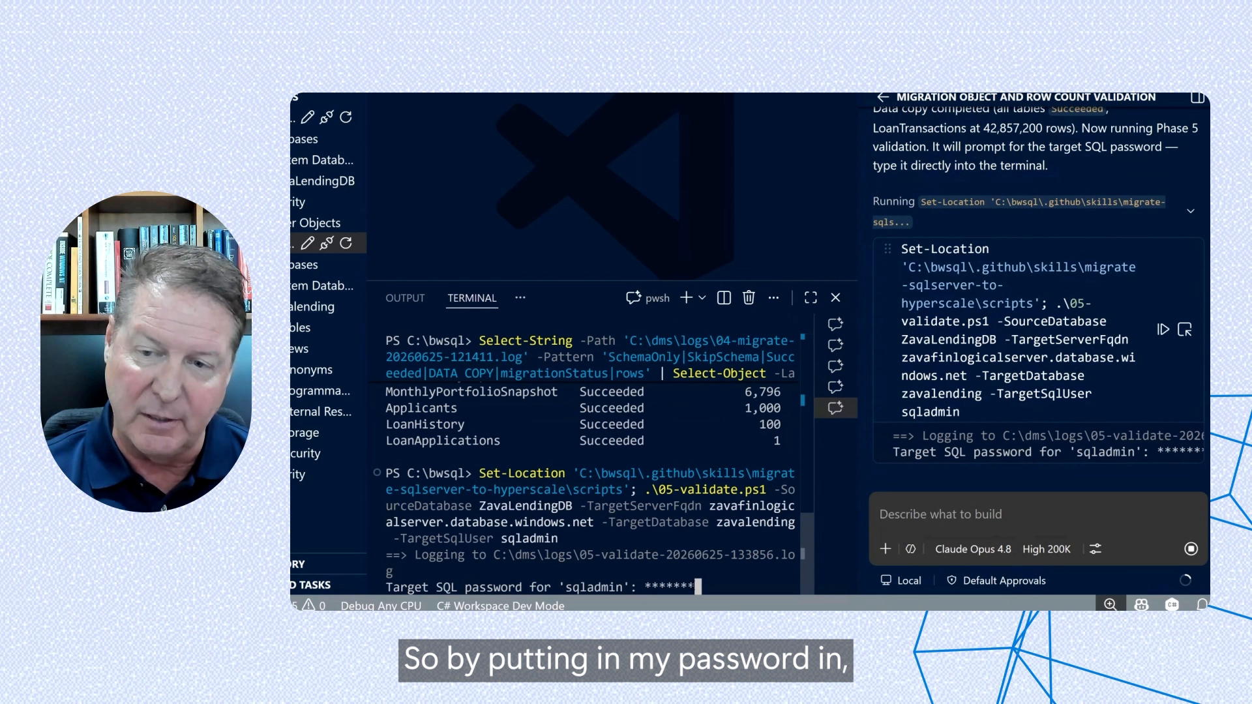
{"action": "type", "text": "***"}
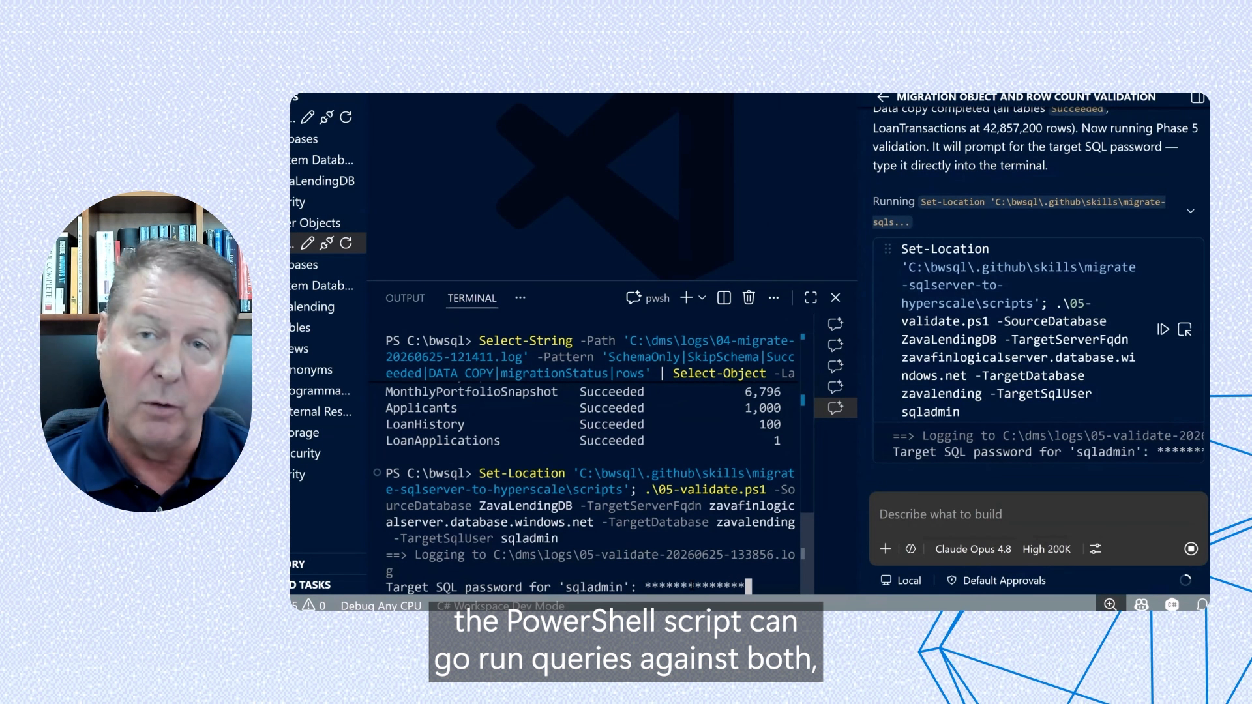
{"action": "key", "text": "Return"}
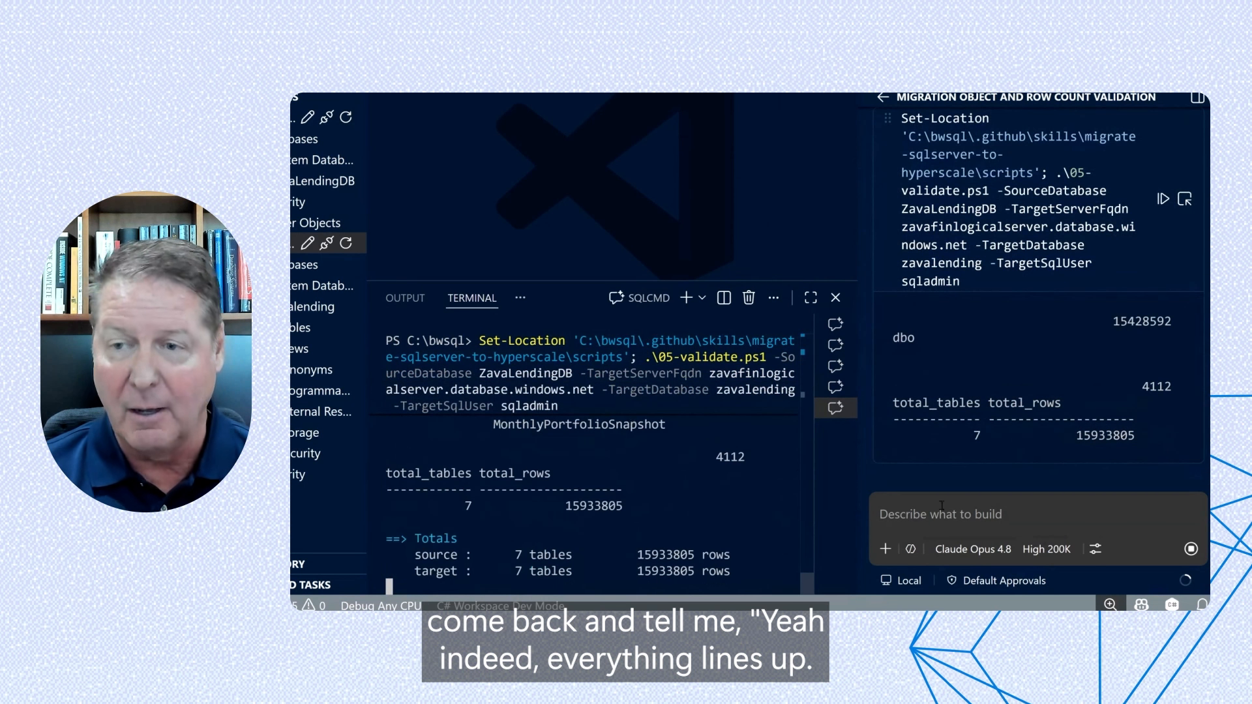